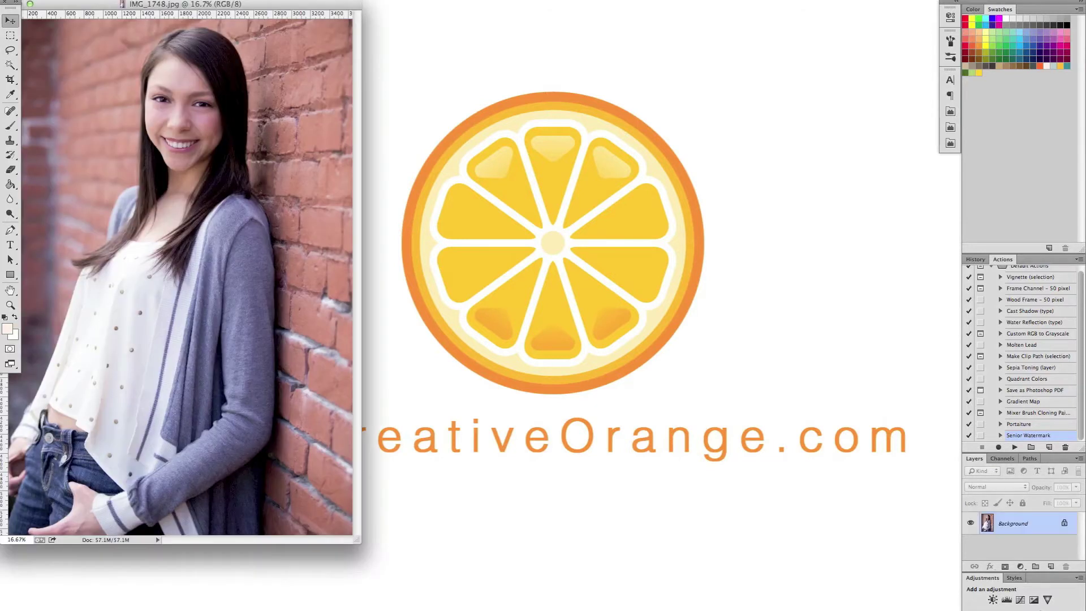
# Move the IMG_1748.jpg document window toward the centre of the screen
pyautogui.moveTo(227, 12); pyautogui.dragTo(380, 48)
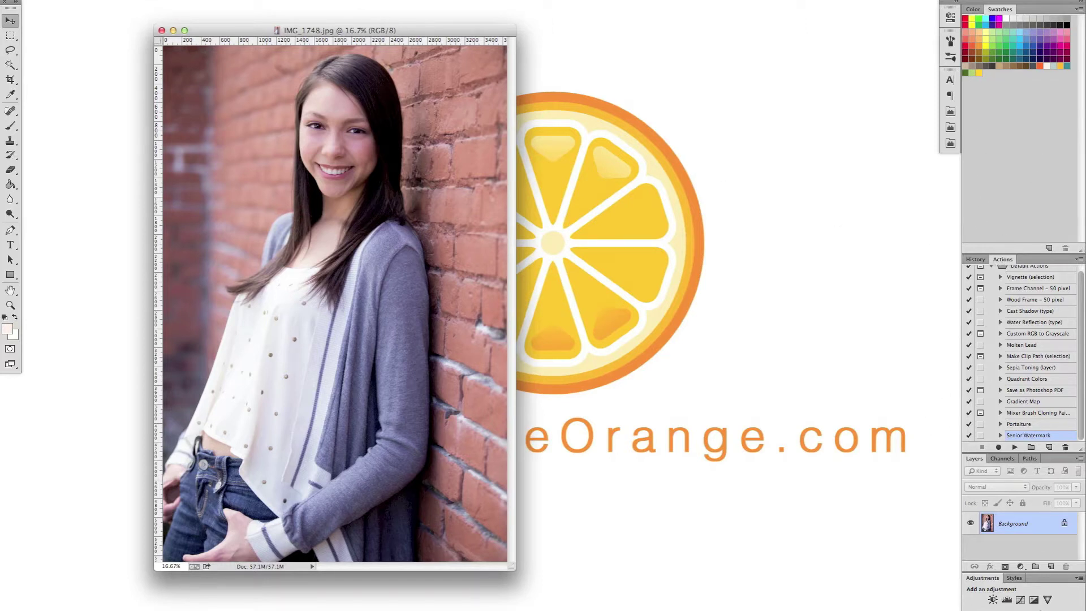
# Create a new action named H20Mark in the Actions panel and begin recording it
pyautogui.click(348, 1)
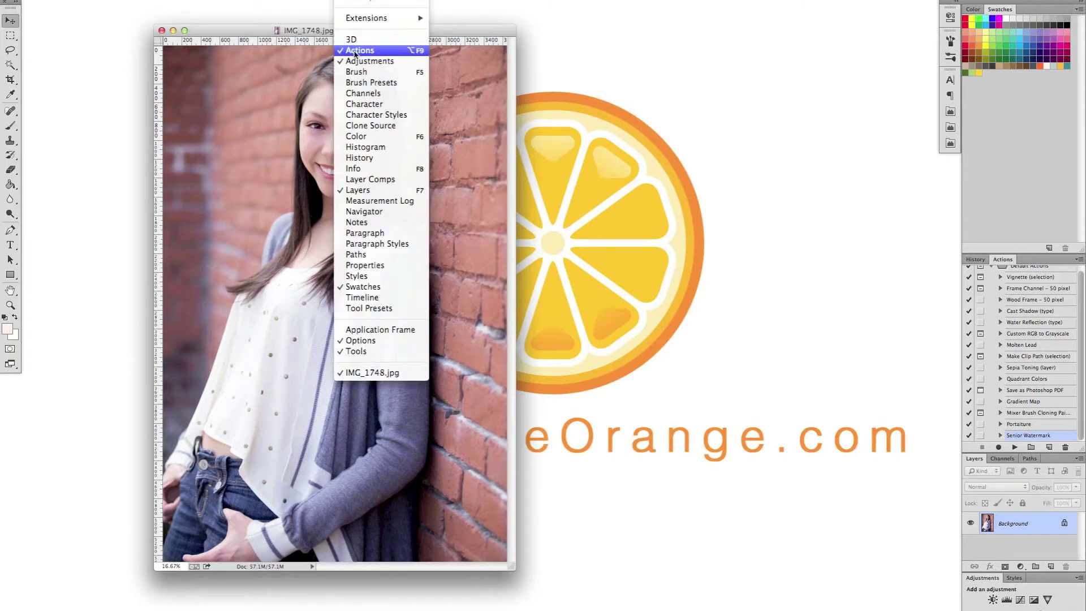
pyautogui.click(993, 416)
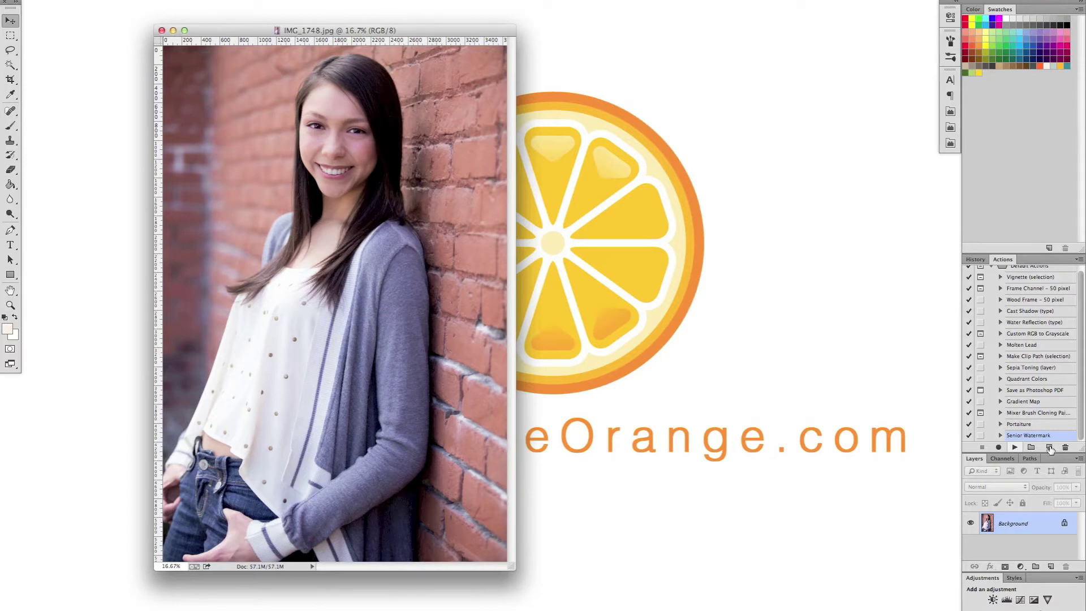
pyautogui.click(1049, 448)
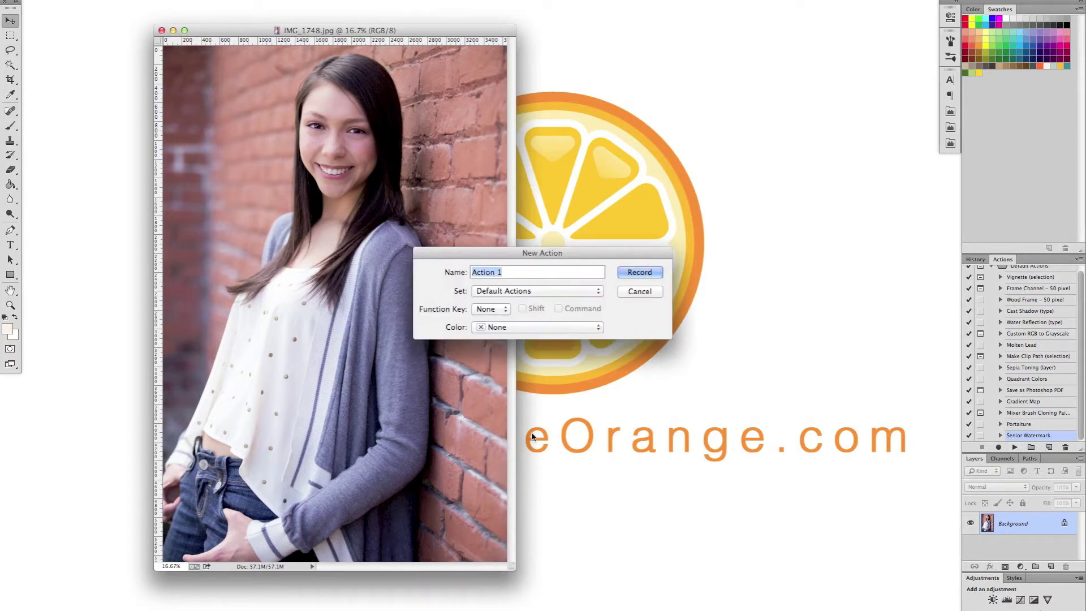
pyautogui.write('H20Mark')
pyautogui.press('Return')
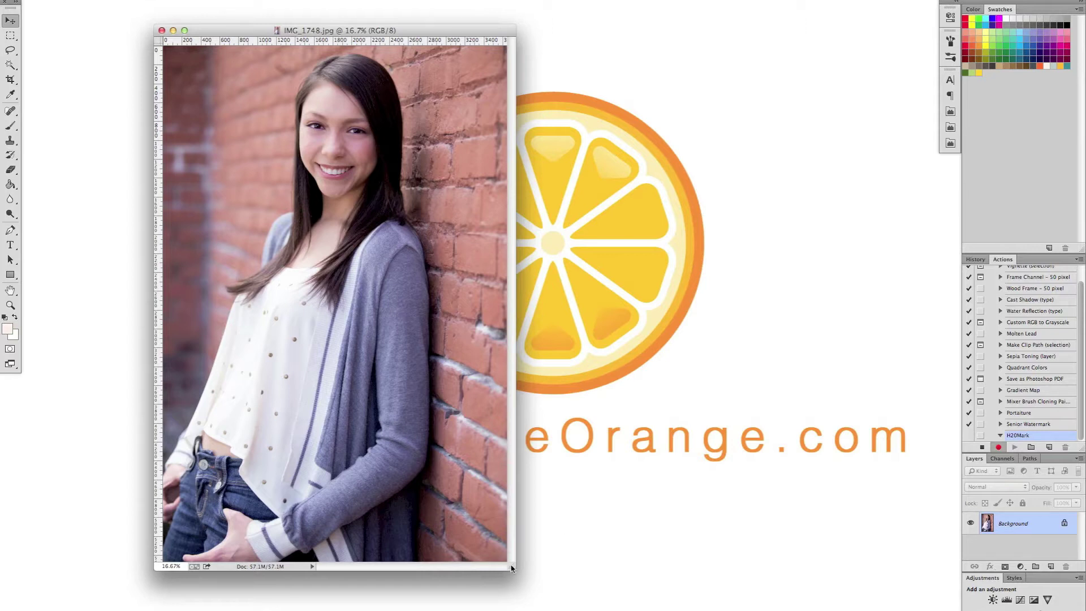
# Draw a cream-coloured rectangle band across the full width of the photo's lower section
pyautogui.moveTo(513, 568); pyautogui.dragTo(564, 592)
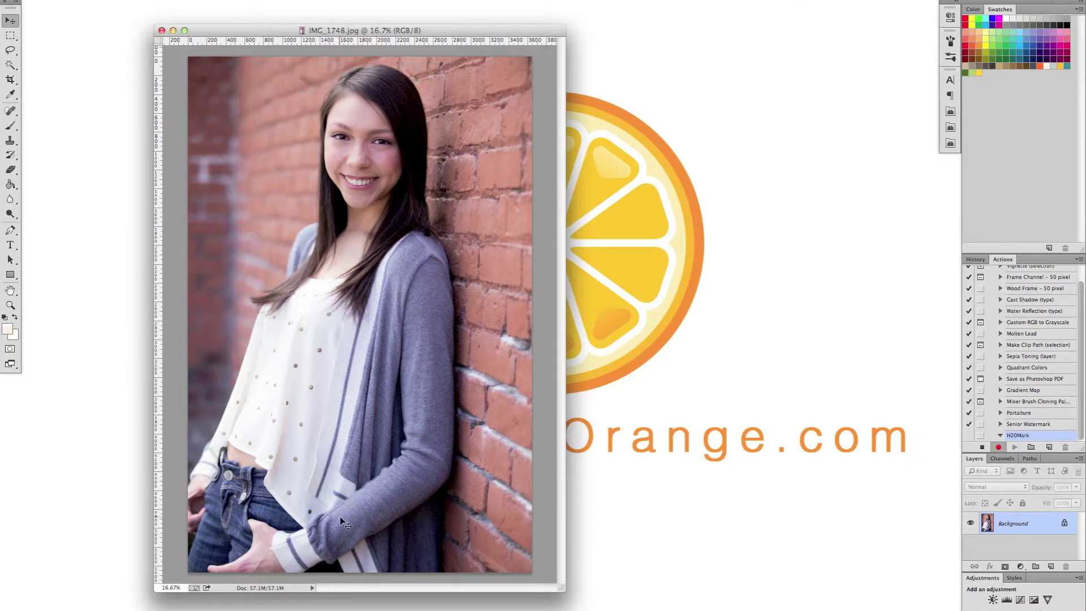
pyautogui.click(11, 276)
pyautogui.click(1044, 68)
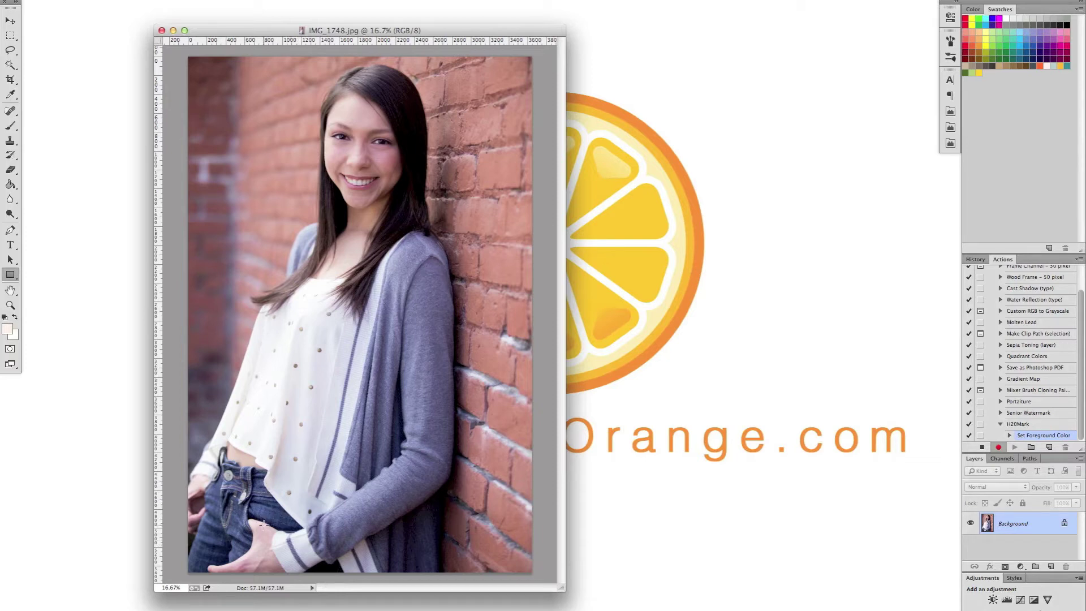
pyautogui.moveTo(175, 427); pyautogui.dragTo(549, 483)
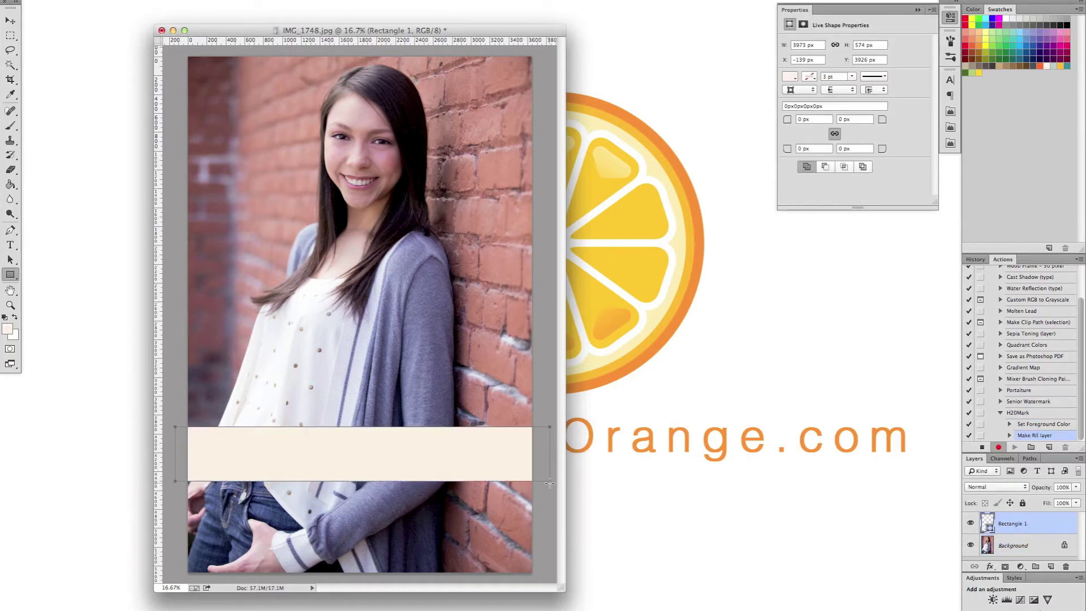
pyautogui.press('Return')
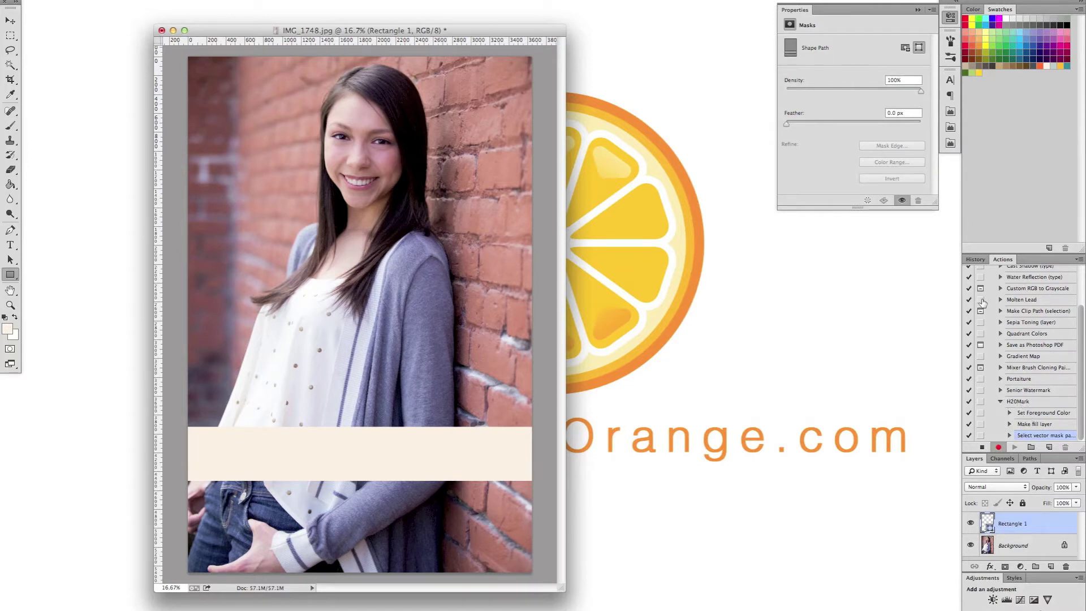
# Set the Rectangle 1 band layer's opacity to 30%
pyautogui.click(1061, 486)
pyautogui.write('30')
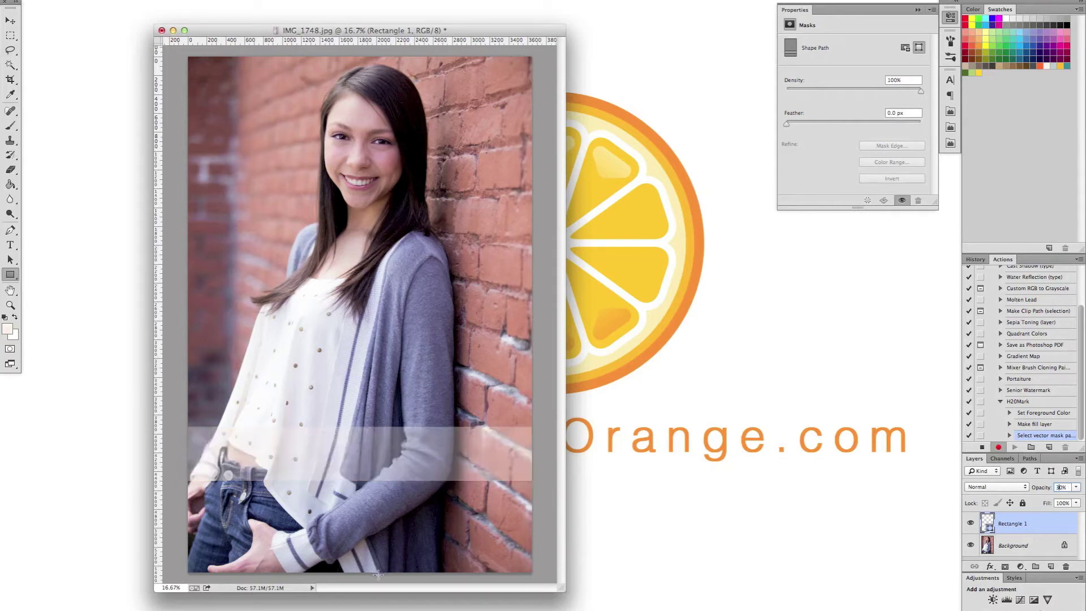
pyautogui.press('Return')
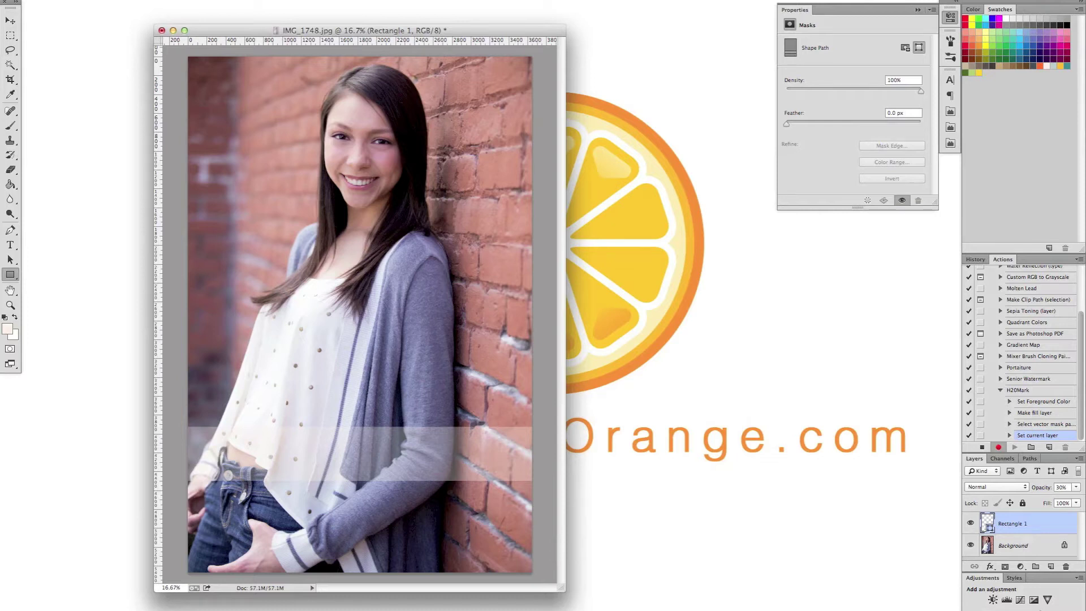
# Place the 2014seniorlong.png logo from the Logos folder and move it onto the band
pyautogui.click(99, 0)
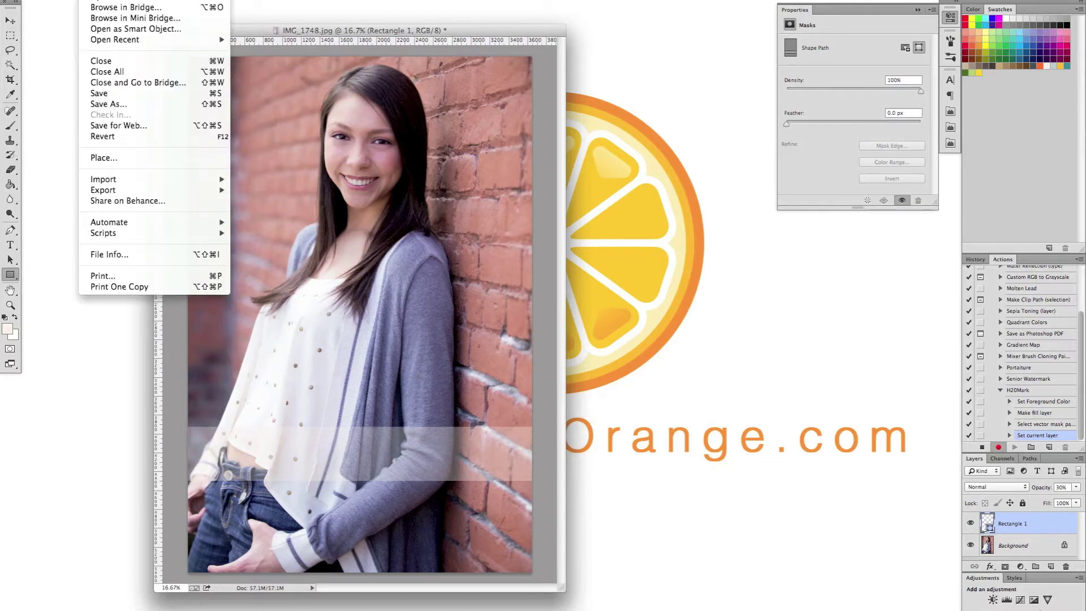
pyautogui.click(103, 158)
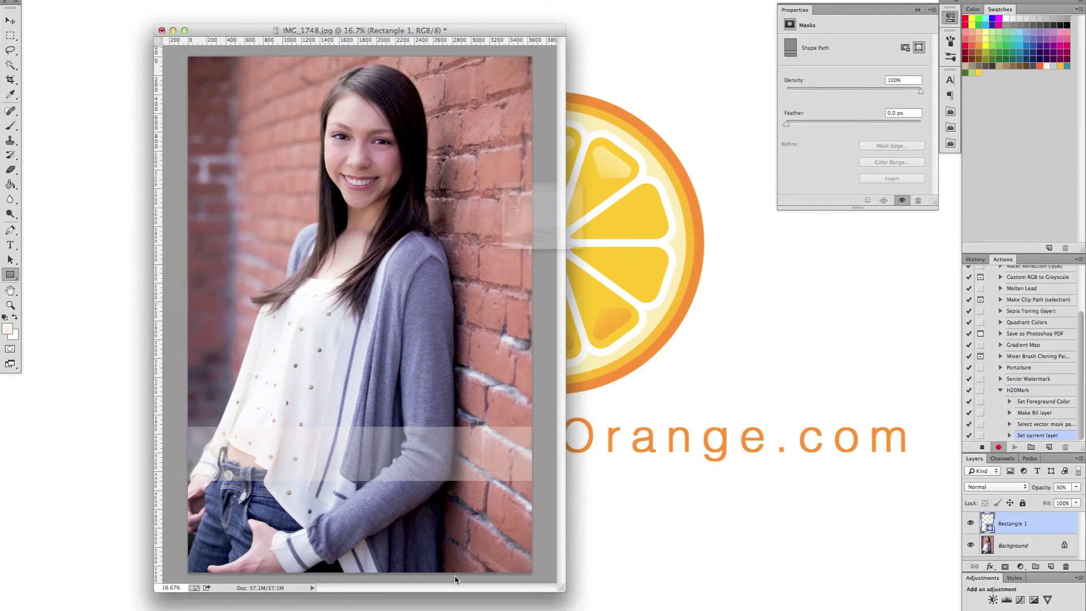
pyautogui.click(546, 99)
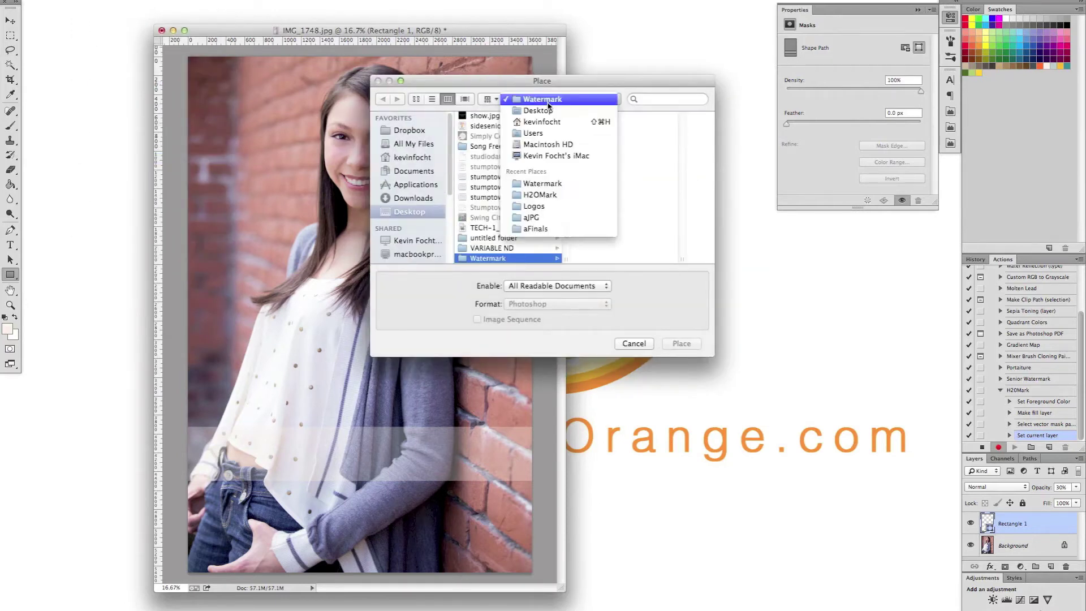
pyautogui.click(544, 207)
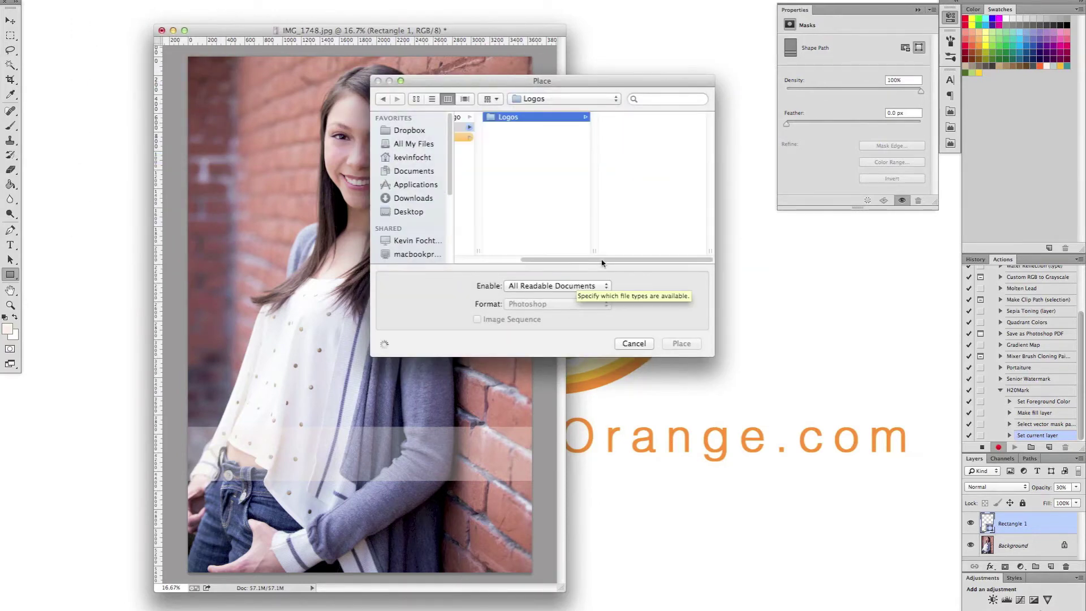
pyautogui.click(686, 220)
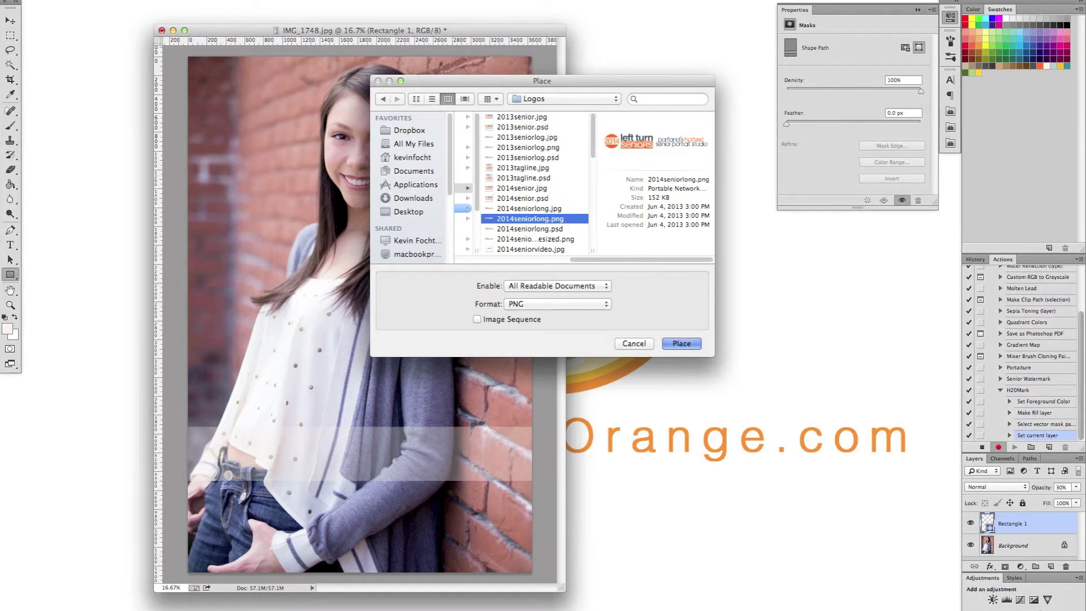
pyautogui.click(681, 344)
pyautogui.moveTo(287, 317); pyautogui.dragTo(372, 458)
# Commit the logo placement and enlarge the logo to stretch across the band
pyautogui.press('Return')
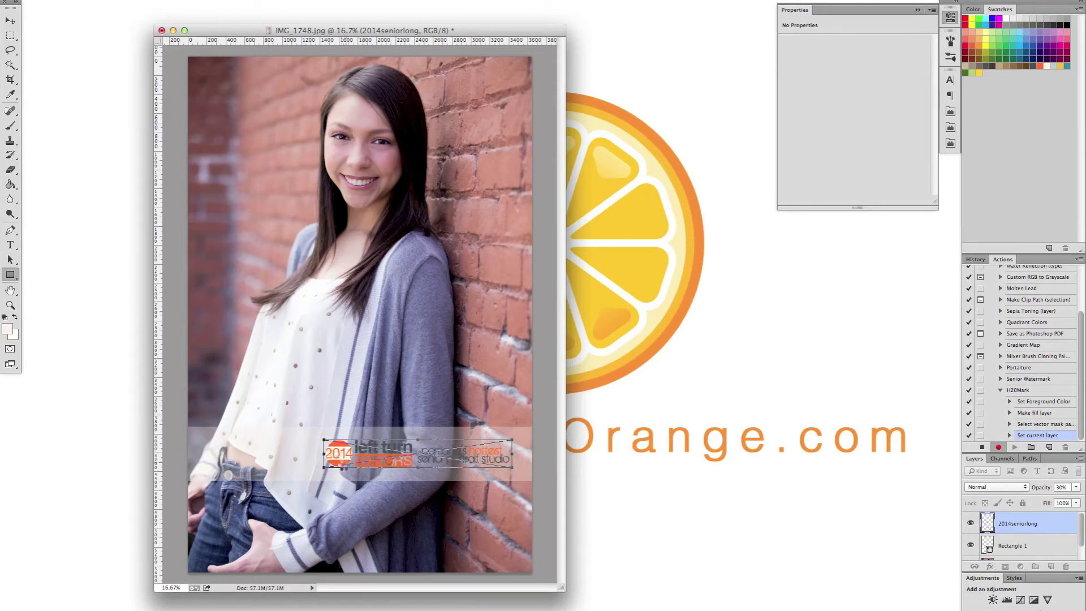
pyautogui.press('v')
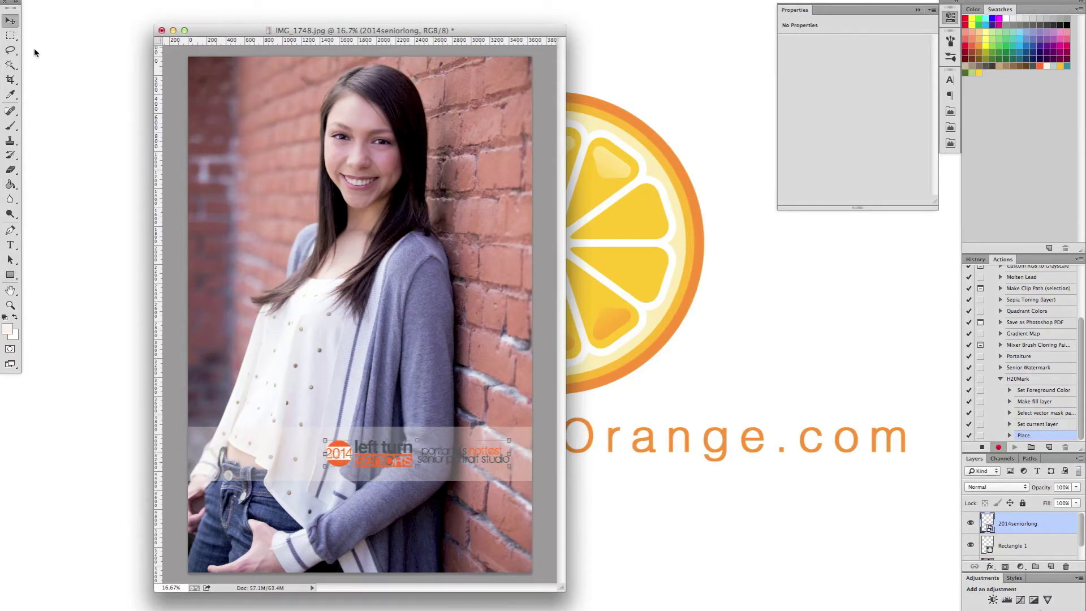
pyautogui.moveTo(320, 437); pyautogui.dragTo(293, 435)
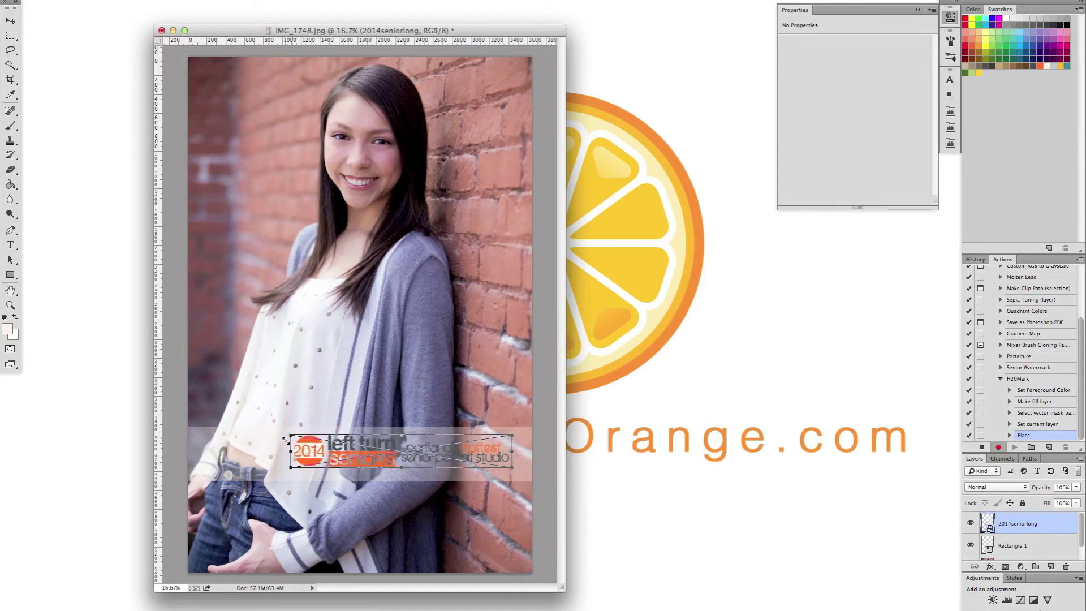
pyautogui.press('Return')
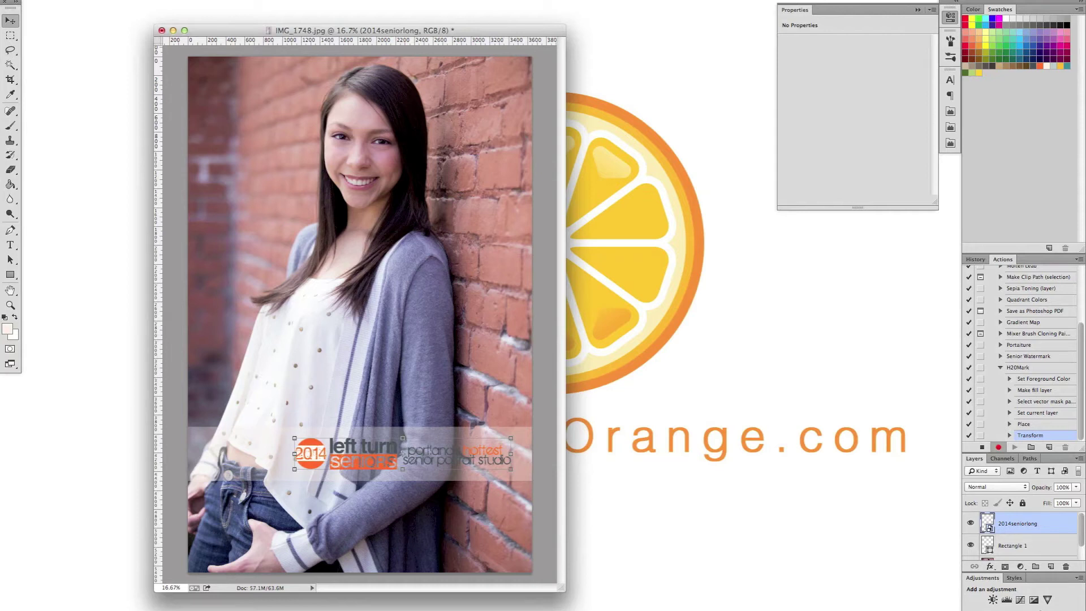
pyautogui.click(142, 0)
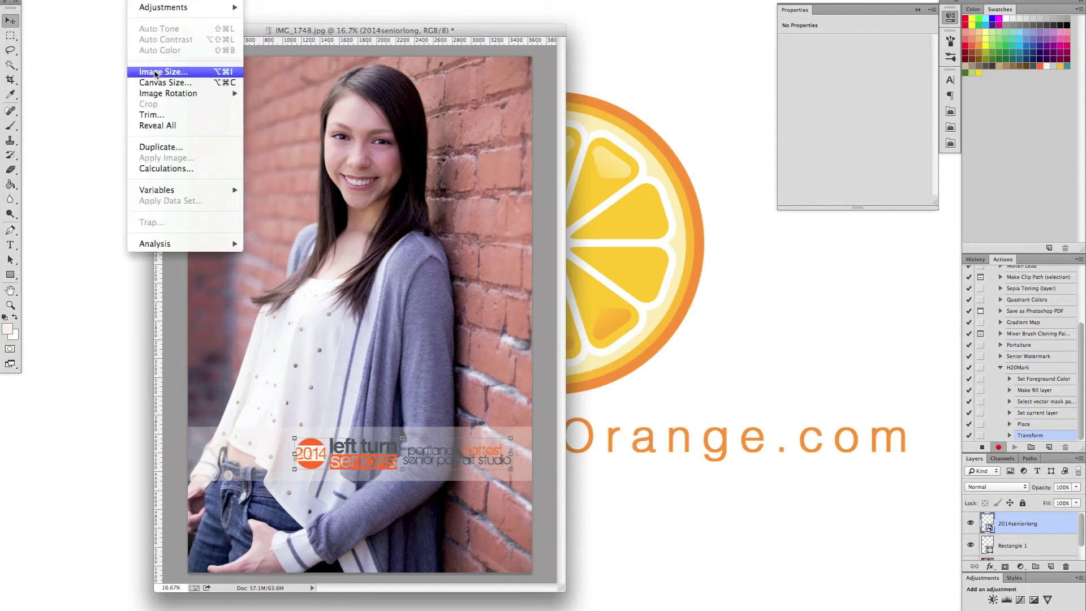
# Resize the portrait to 700 px height (467 × 700) and zoom to 50%
pyautogui.click(163, 72)
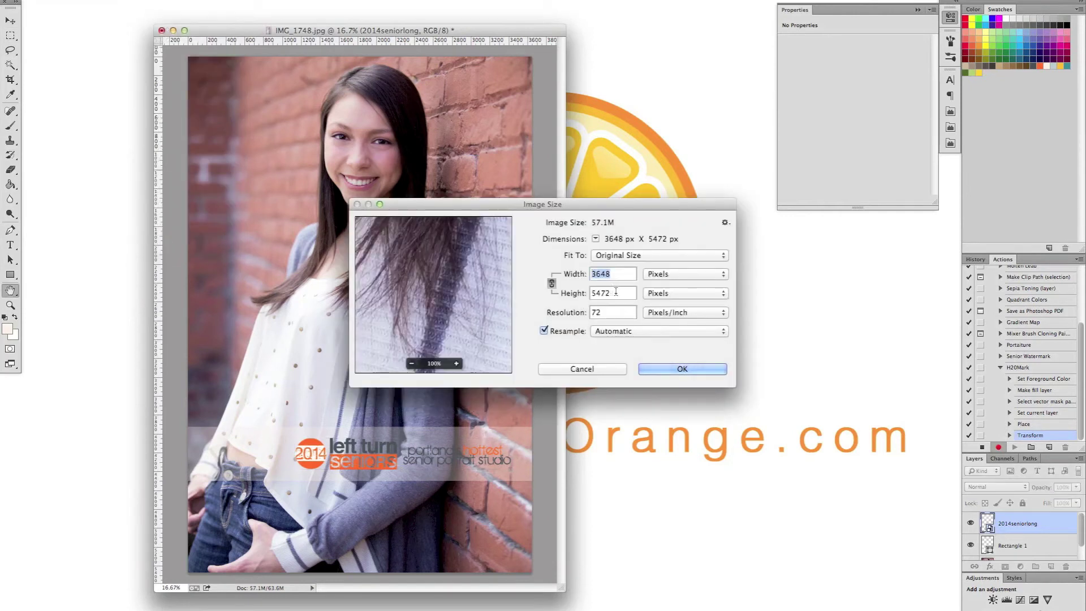
pyautogui.press('Tab')
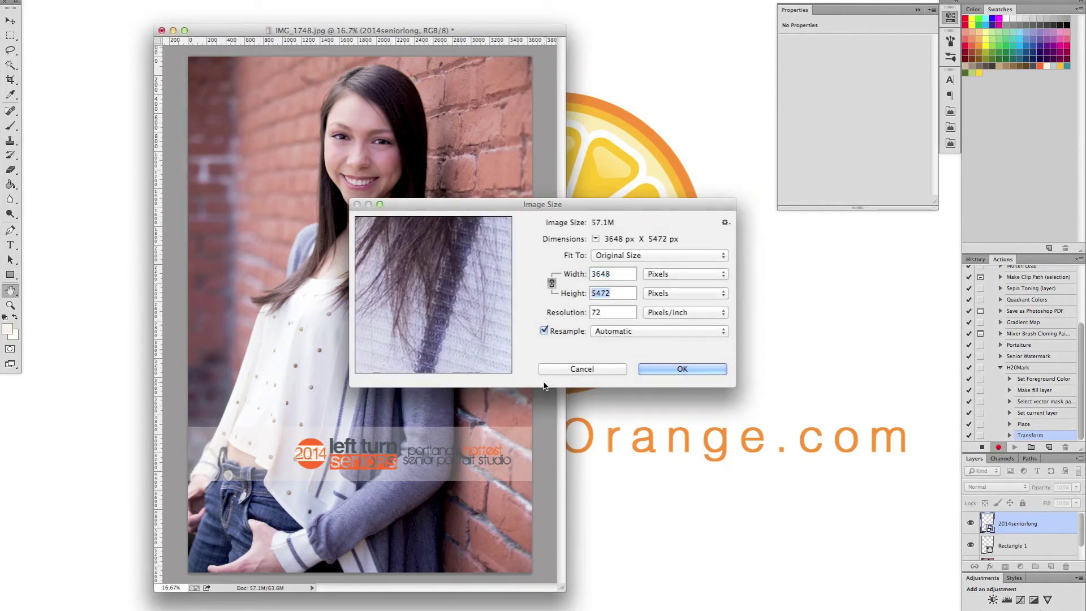
pyautogui.write('7')
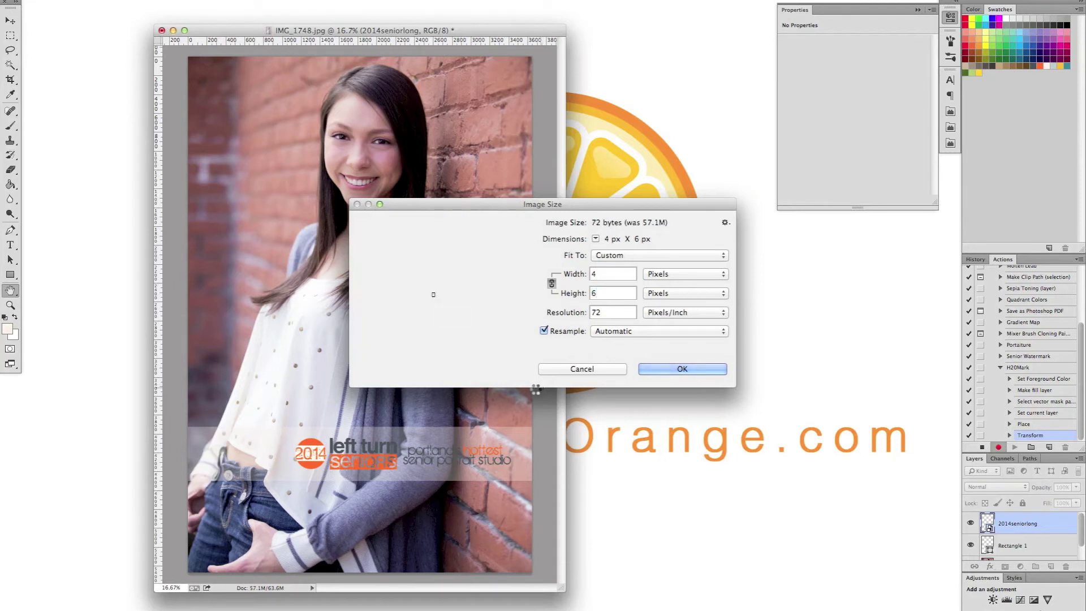
pyautogui.write('00')
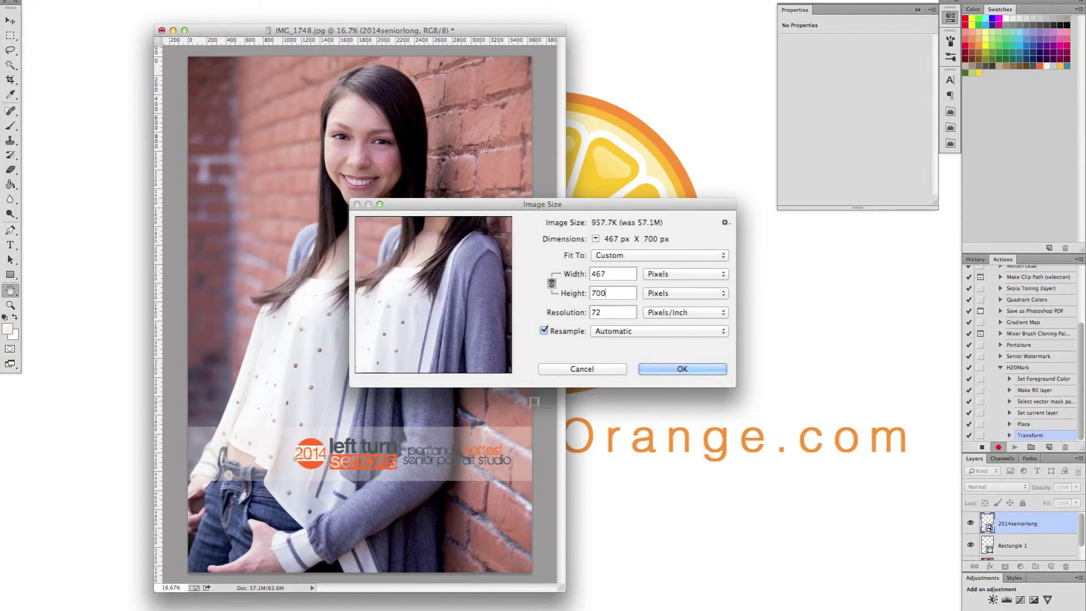
pyautogui.press('Return')
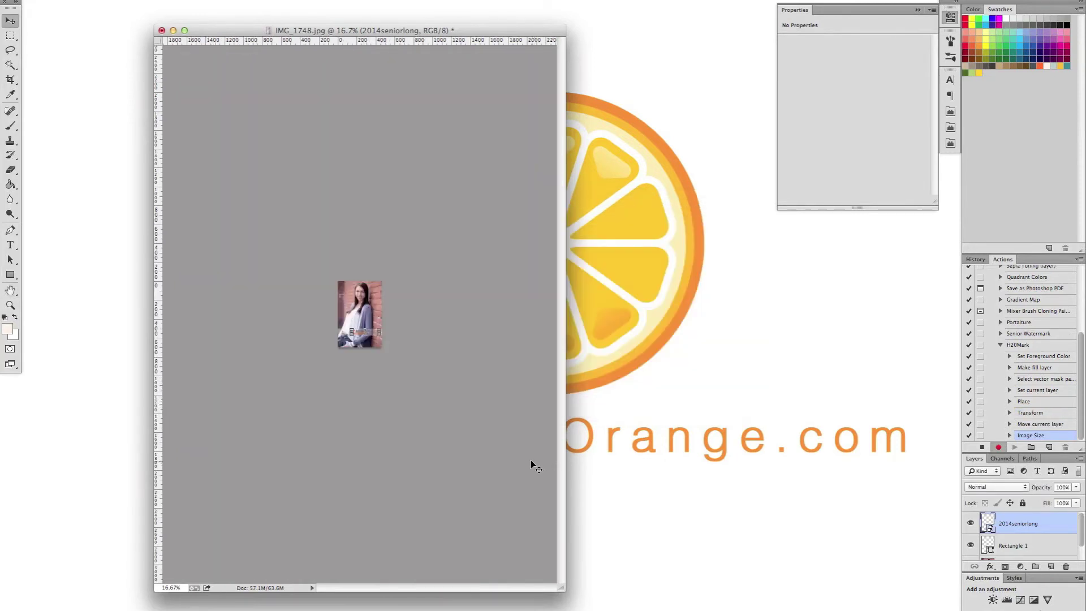
pyautogui.press('super+plus')
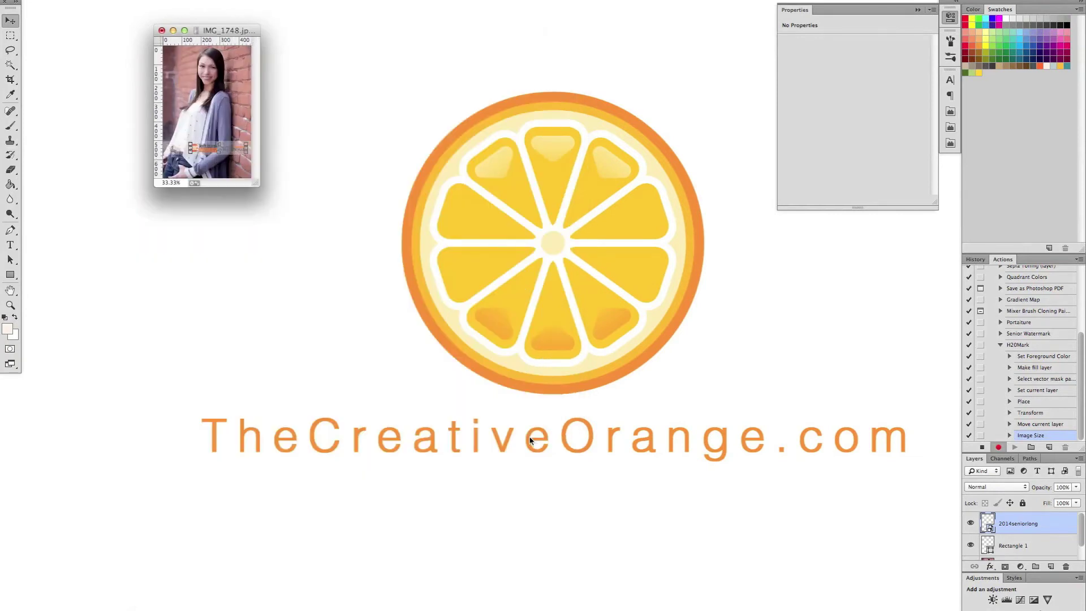
pyautogui.press('super+plus')
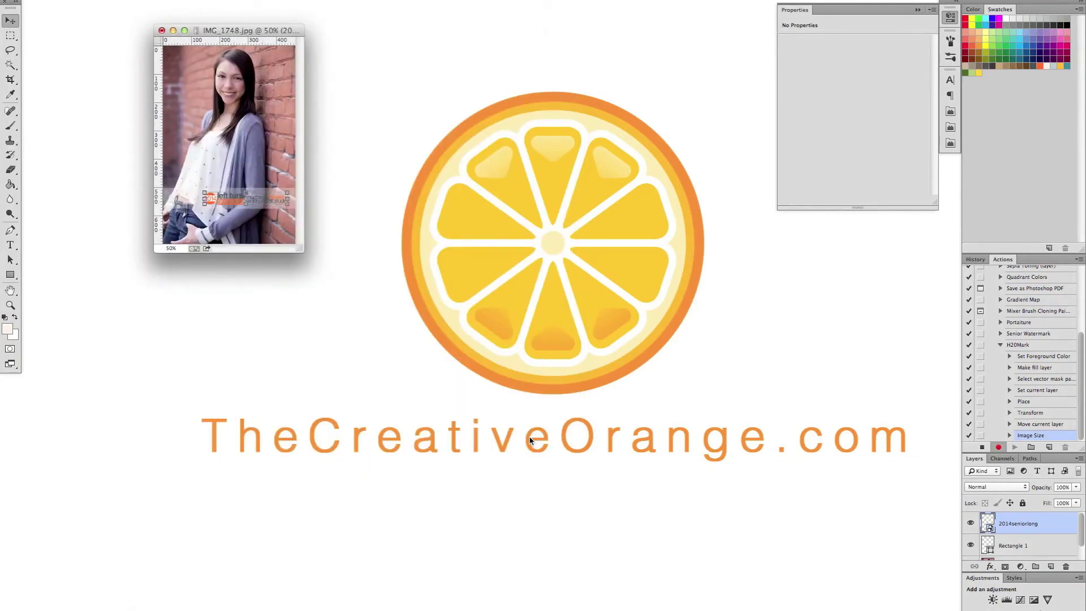
pyautogui.press('super+shift+s')
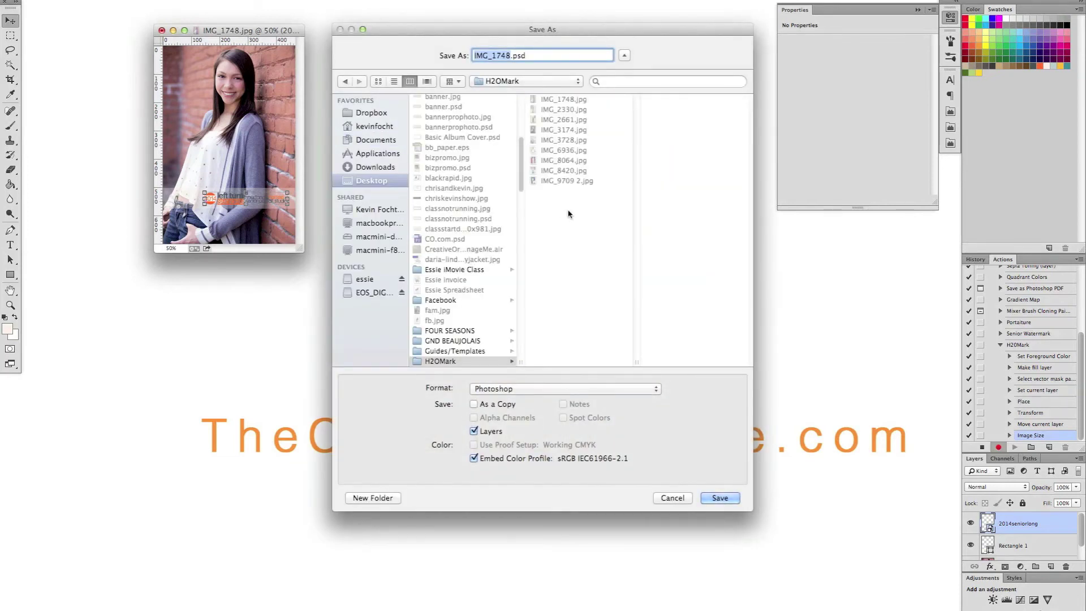
# Save IMG_1748 as a quality-12 JPEG in the Watermark folder
pyautogui.moveTo(521, 146); pyautogui.dragTo(521, 307)
pyautogui.click(461, 243)
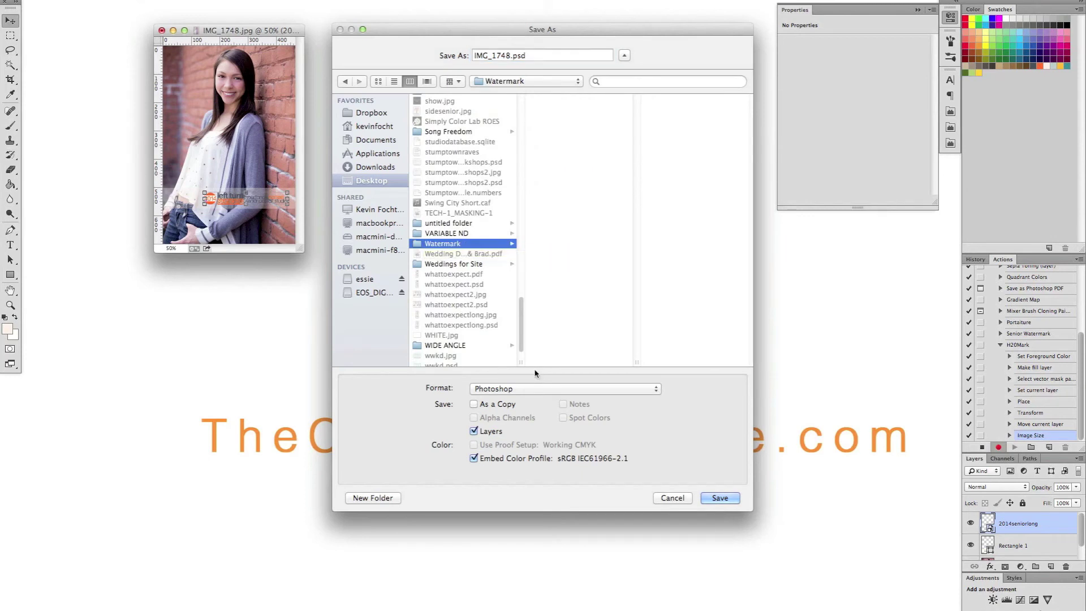
pyautogui.click(500, 390)
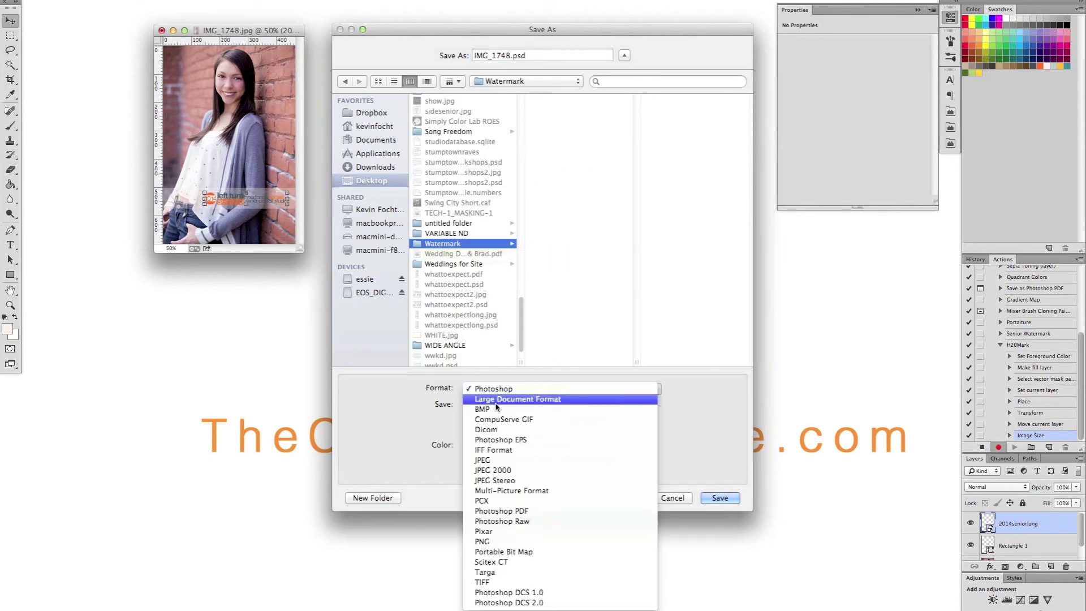
pyautogui.click(483, 460)
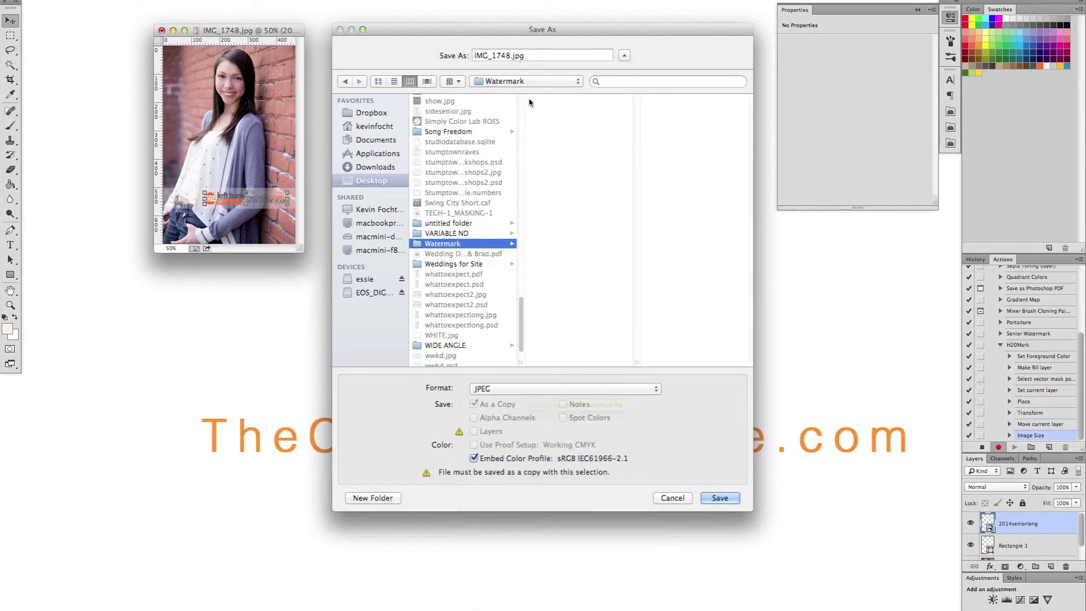
pyautogui.click(723, 498)
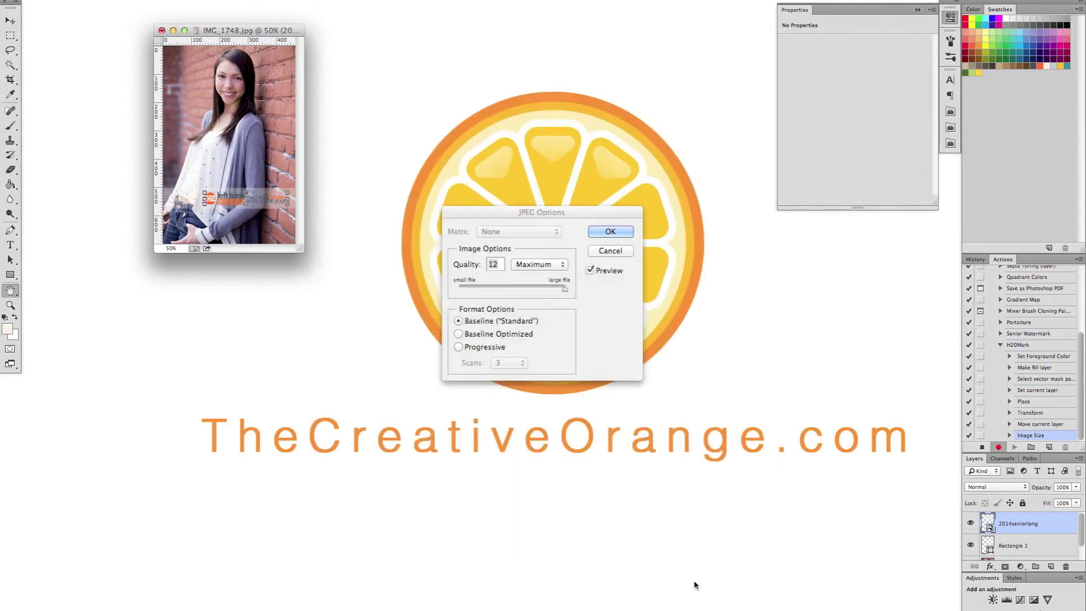
pyautogui.click(610, 232)
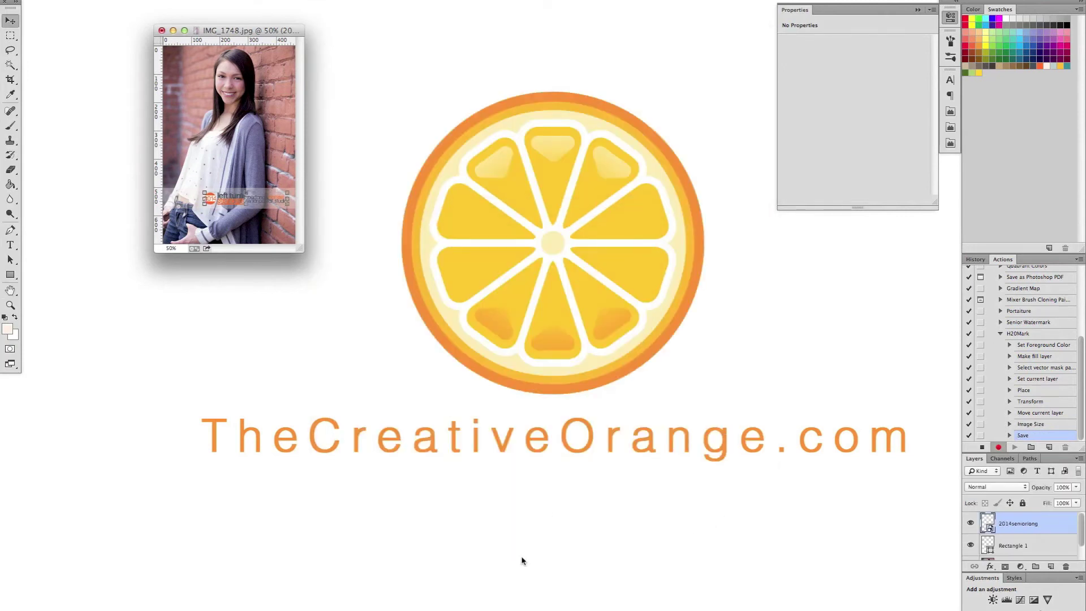
# Close the portrait without saving, then stop recording the H20Mark action
pyautogui.click(162, 31)
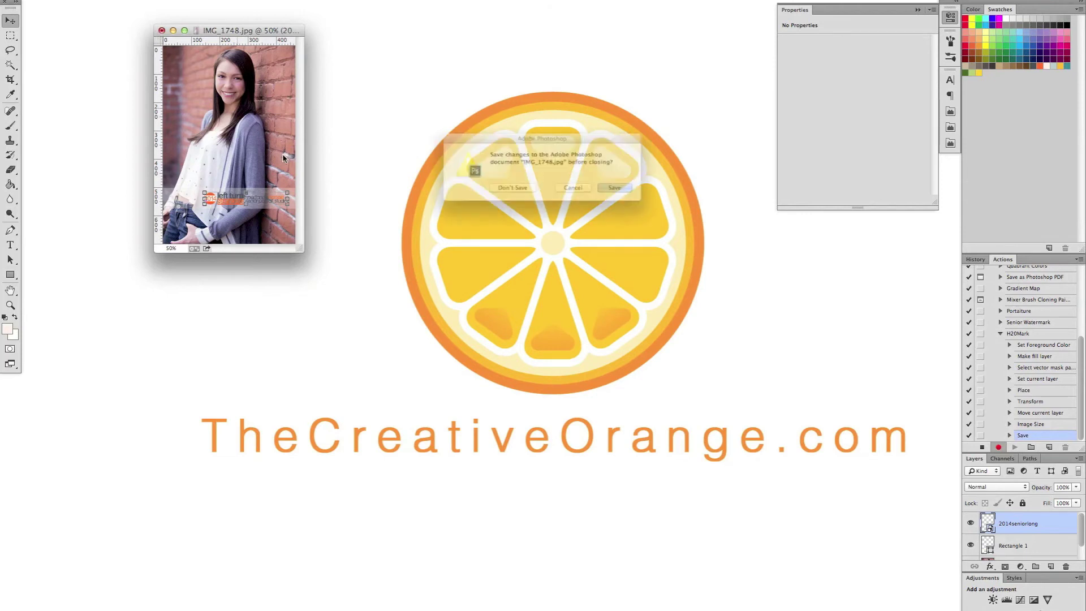
pyautogui.click(504, 194)
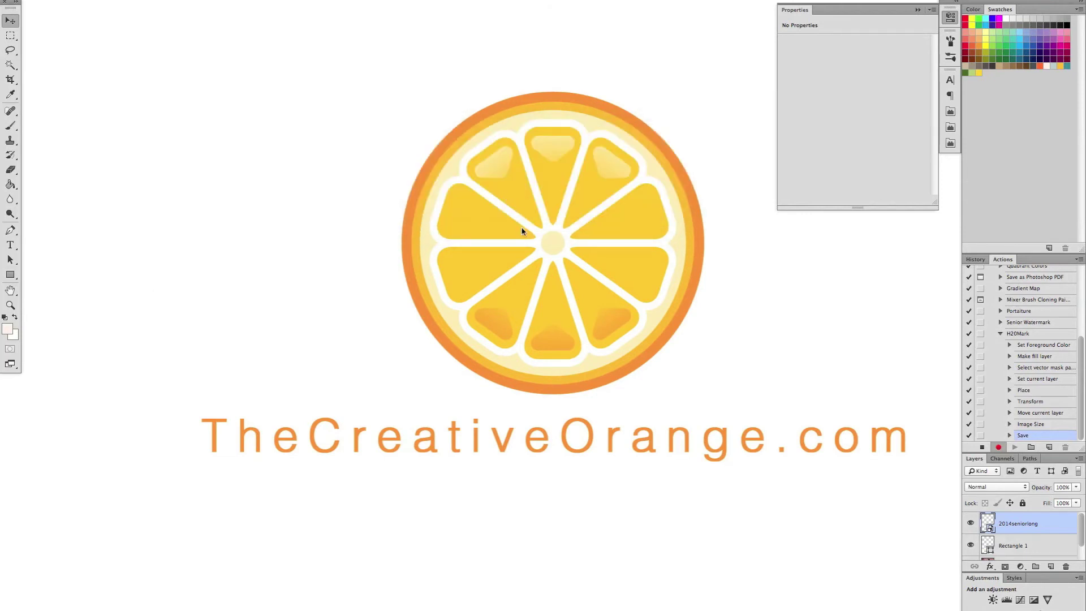
pyautogui.click(982, 448)
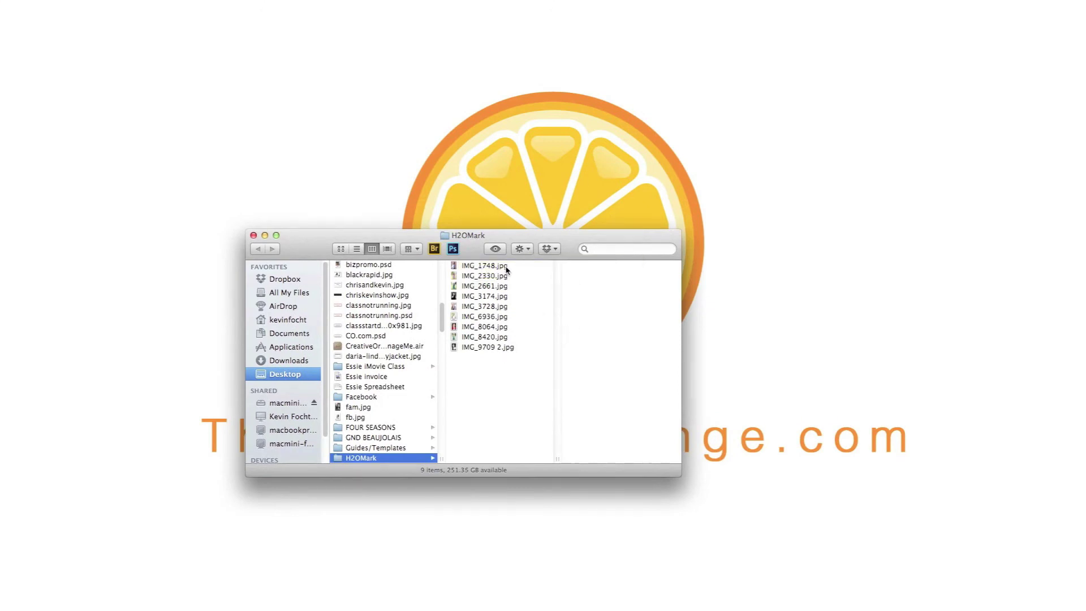
# Quick Look through the portraits from IMG_1748.jpg, then open a Finder window on the Watermark folder
pyautogui.click(476, 266)
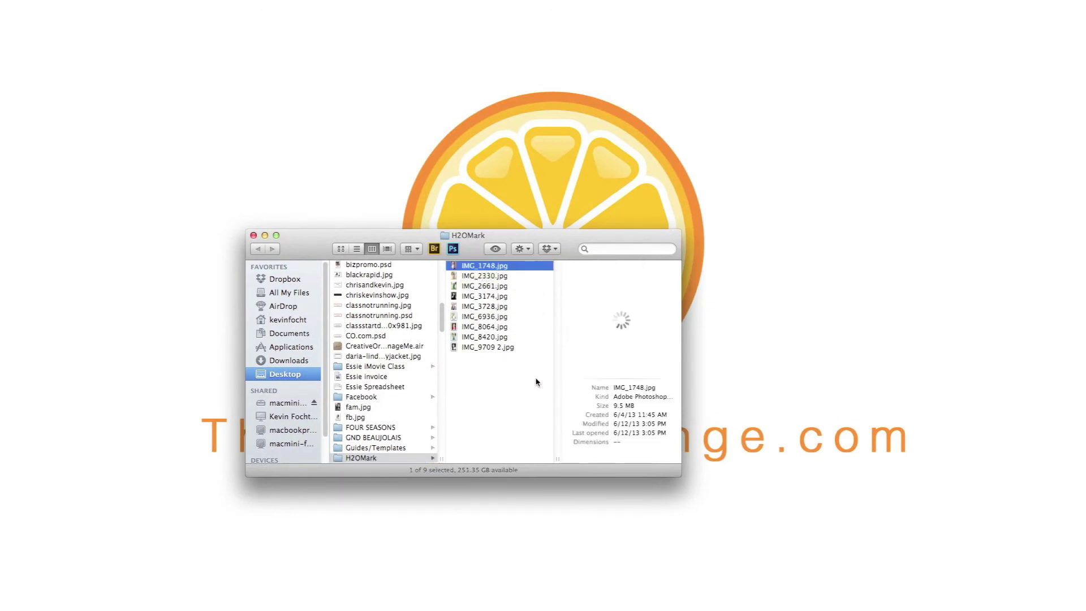
pyautogui.press('space')
pyautogui.press('Down')
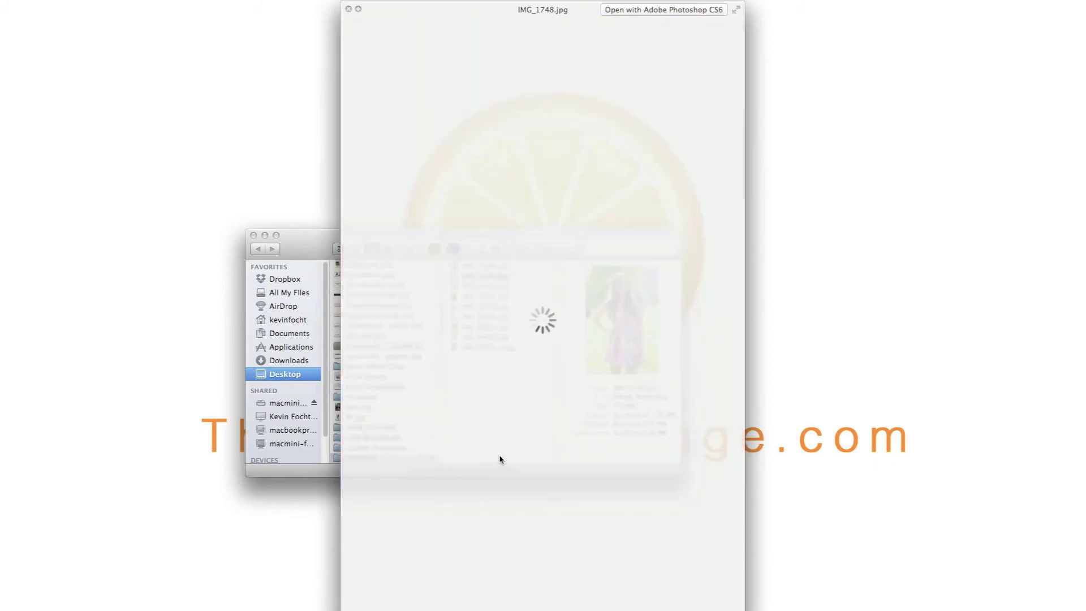
pyautogui.press('Down')
pyautogui.press('Down')
pyautogui.press('Down')
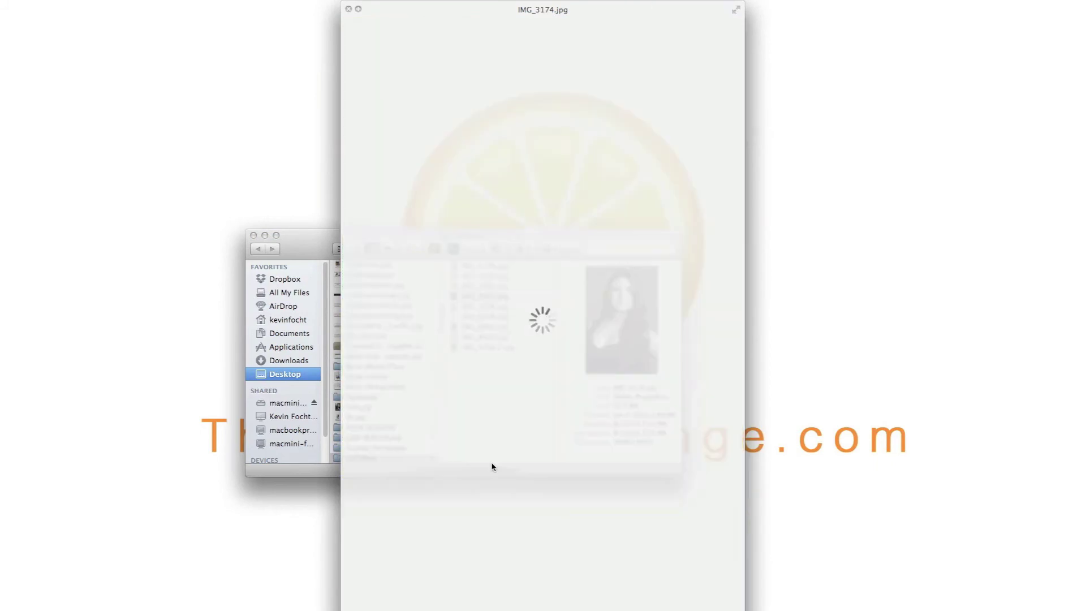
pyautogui.press('space')
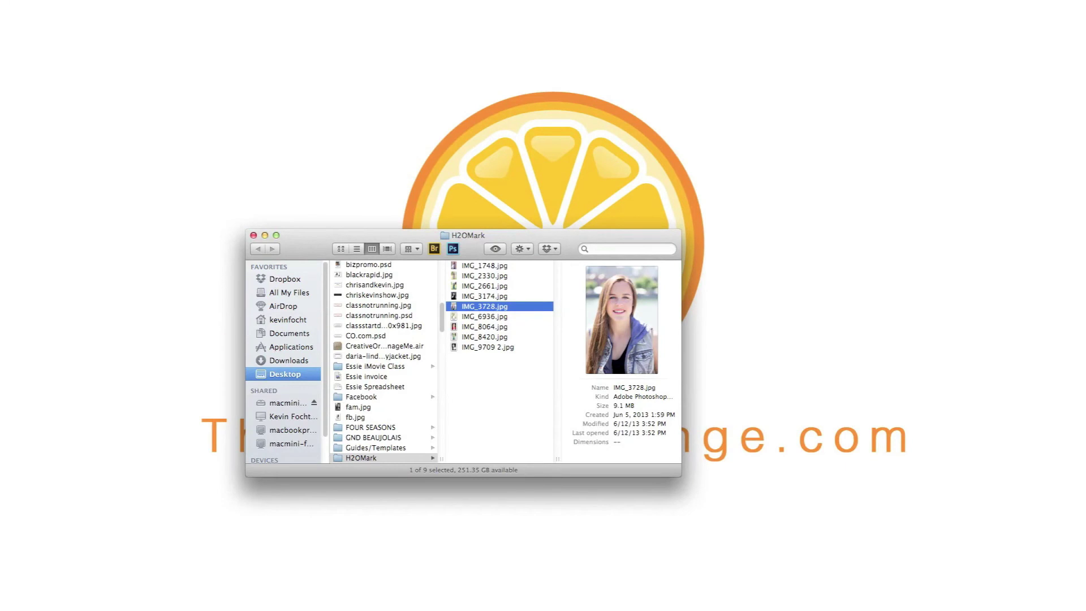
pyautogui.press('super+n')
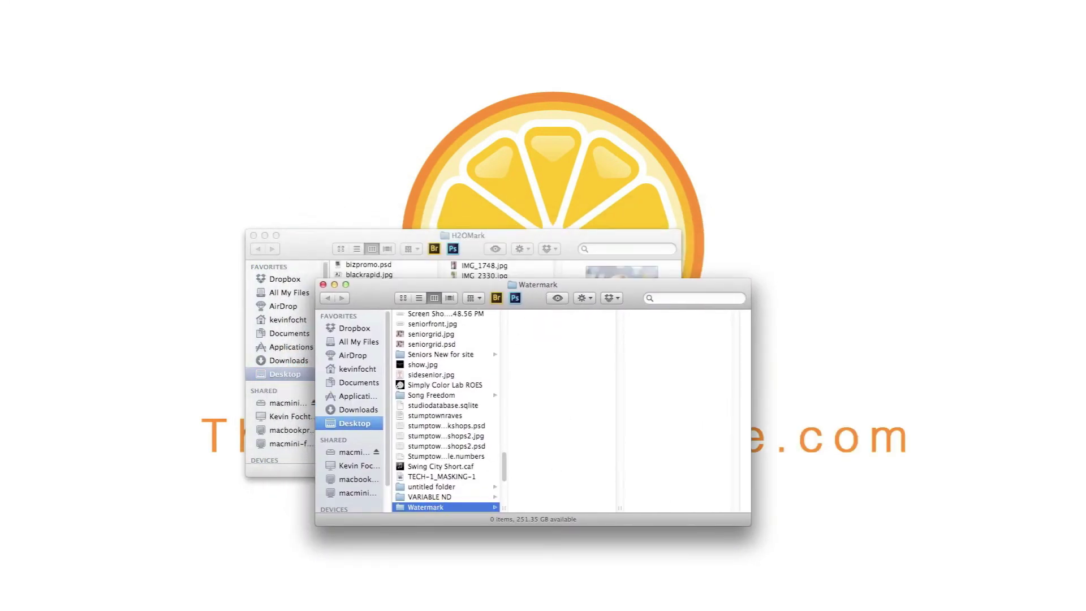
pyautogui.press('super+Tab')
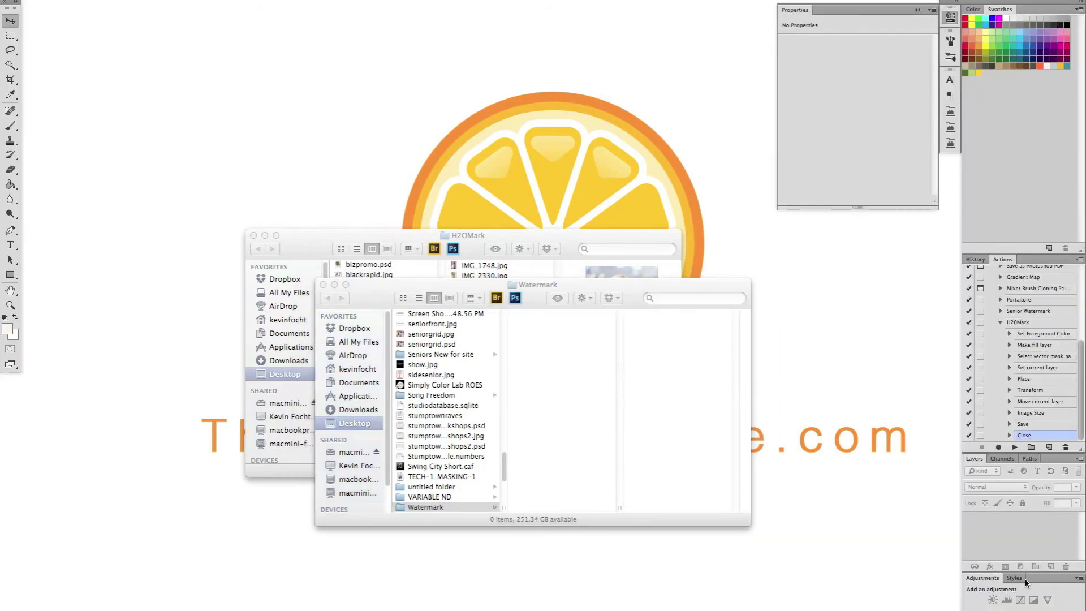
# Set up Batch to play the H20Mark action on the H2OMark folder, saving into Watermark
pyautogui.click(93, 0)
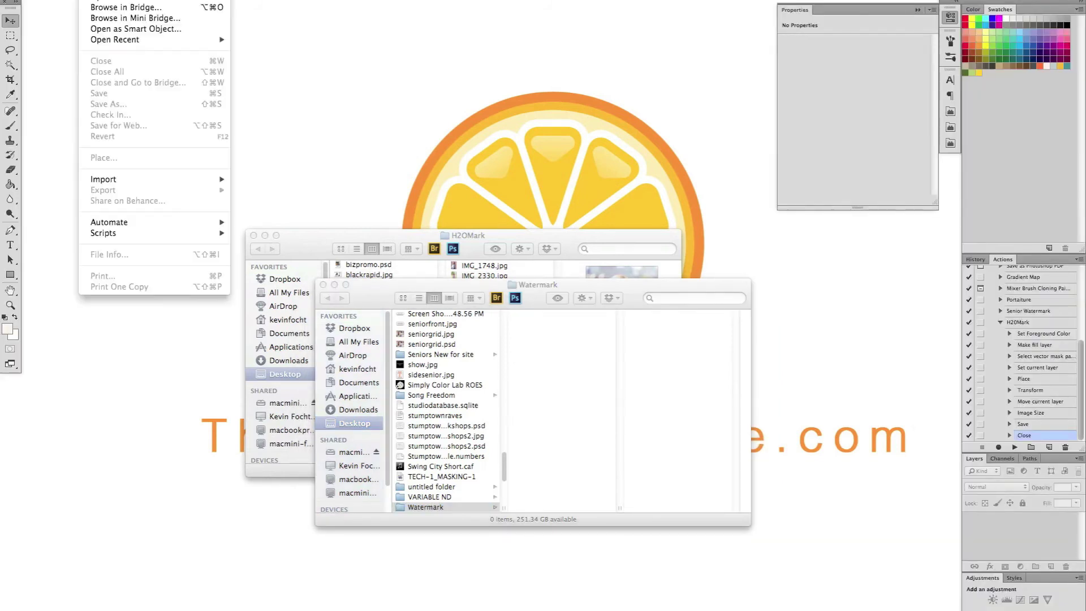
pyautogui.moveTo(114, 223)
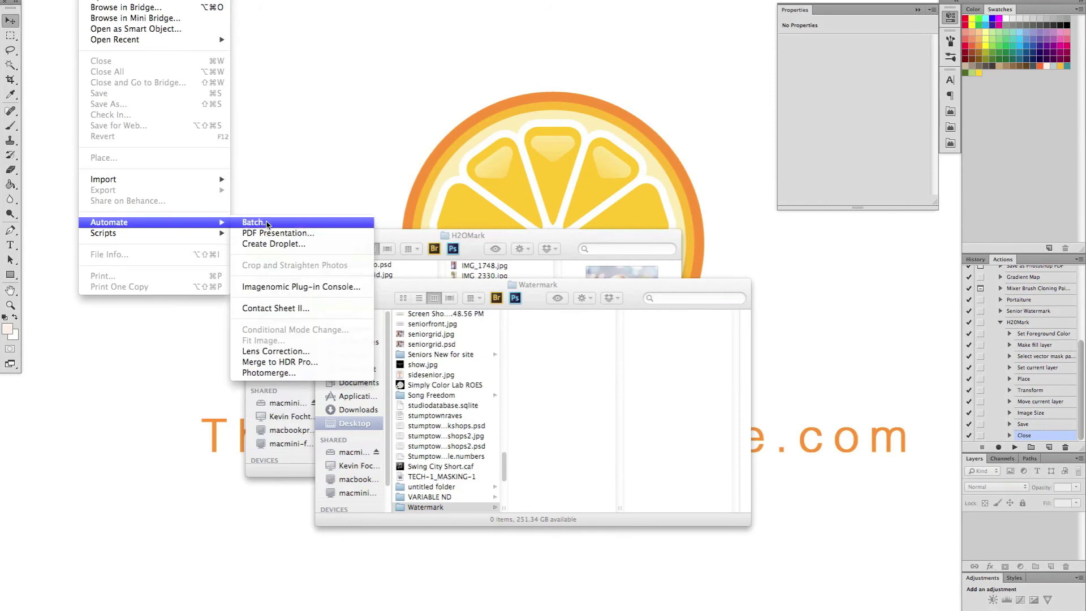
pyautogui.click(255, 222)
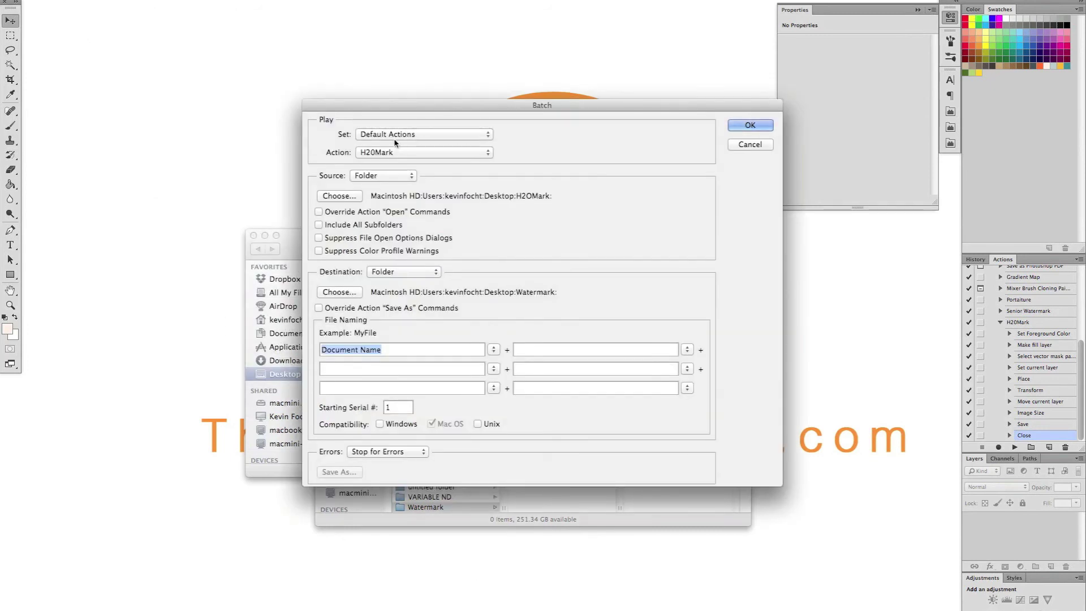
pyautogui.click(375, 153)
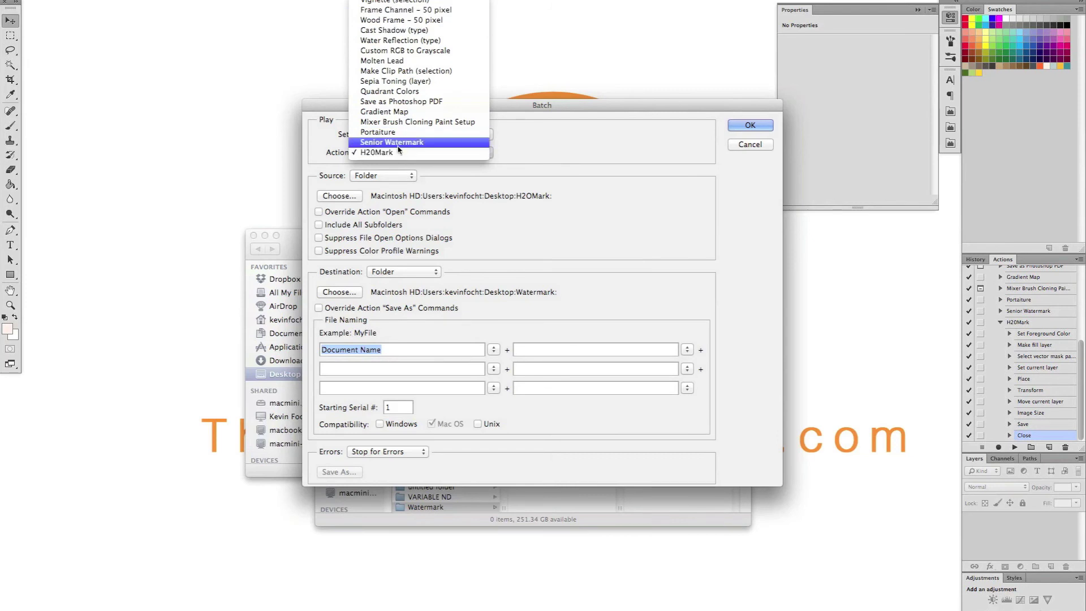
pyautogui.click(381, 154)
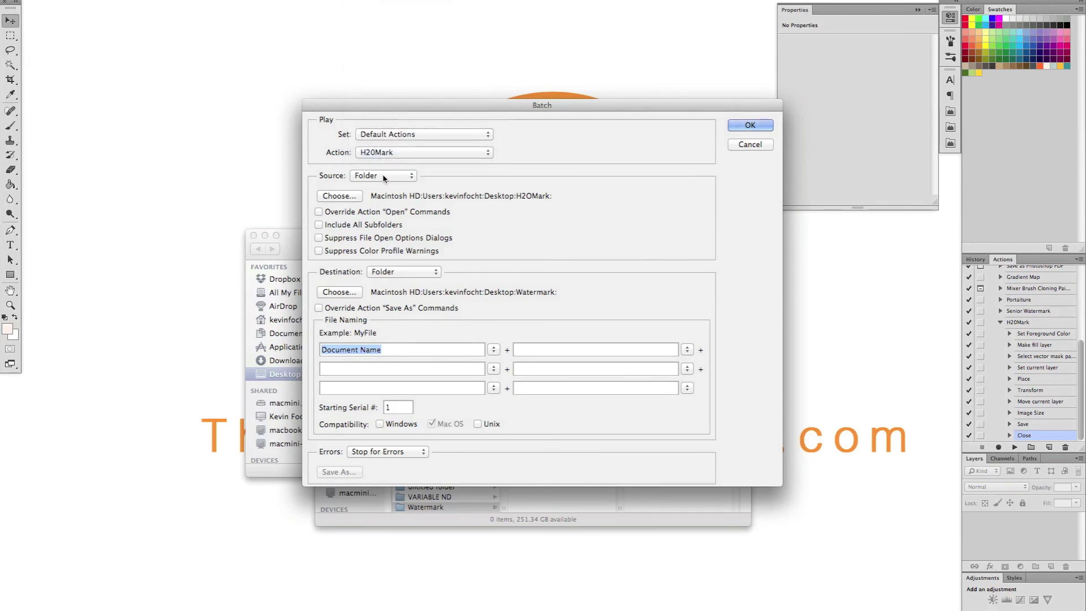
pyautogui.click(340, 197)
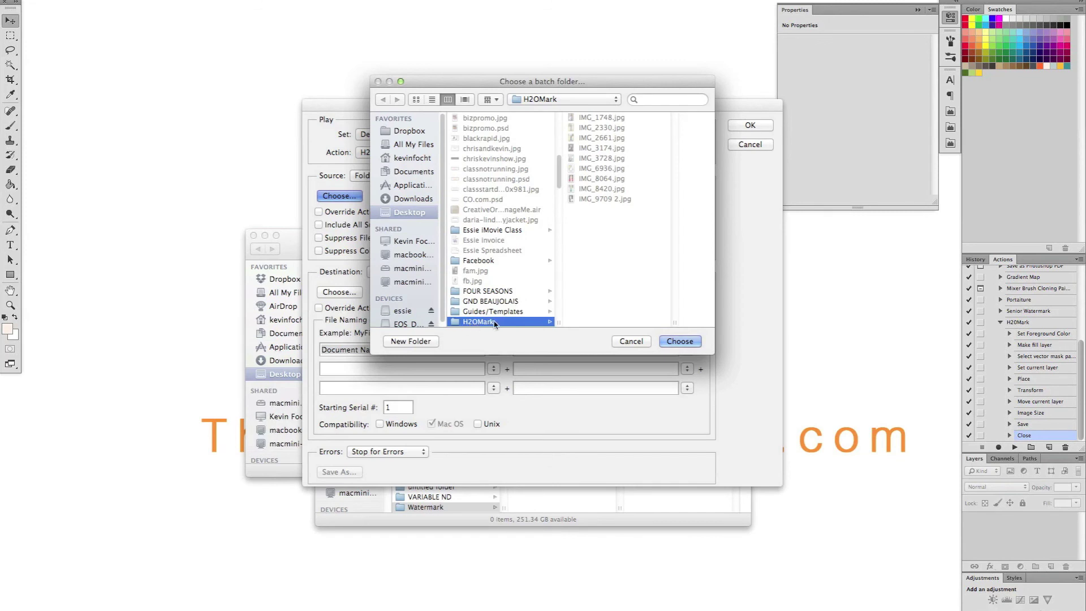
pyautogui.click(680, 342)
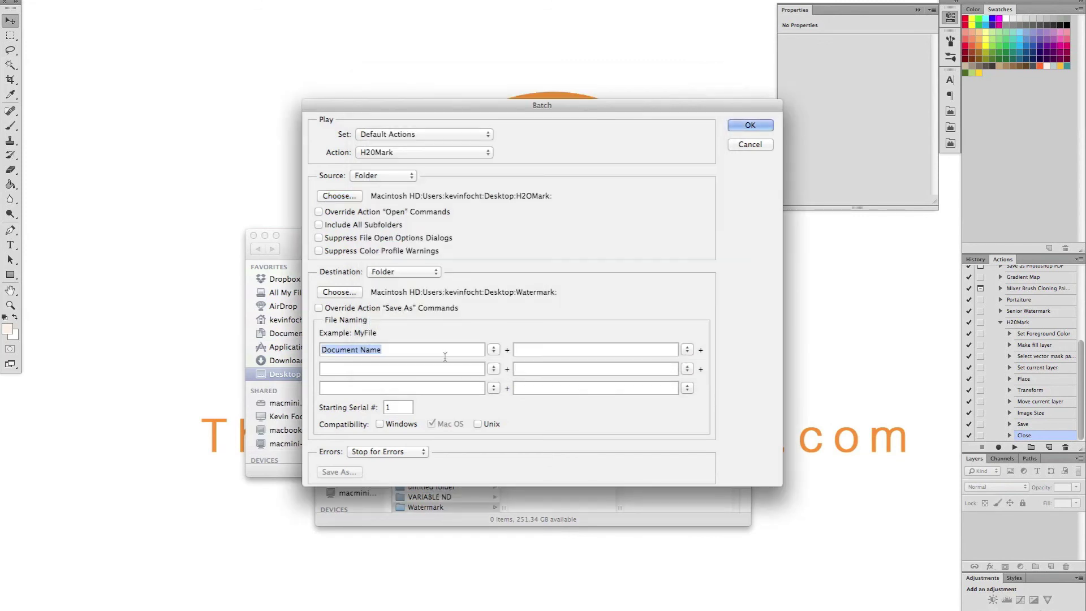
pyautogui.click(351, 294)
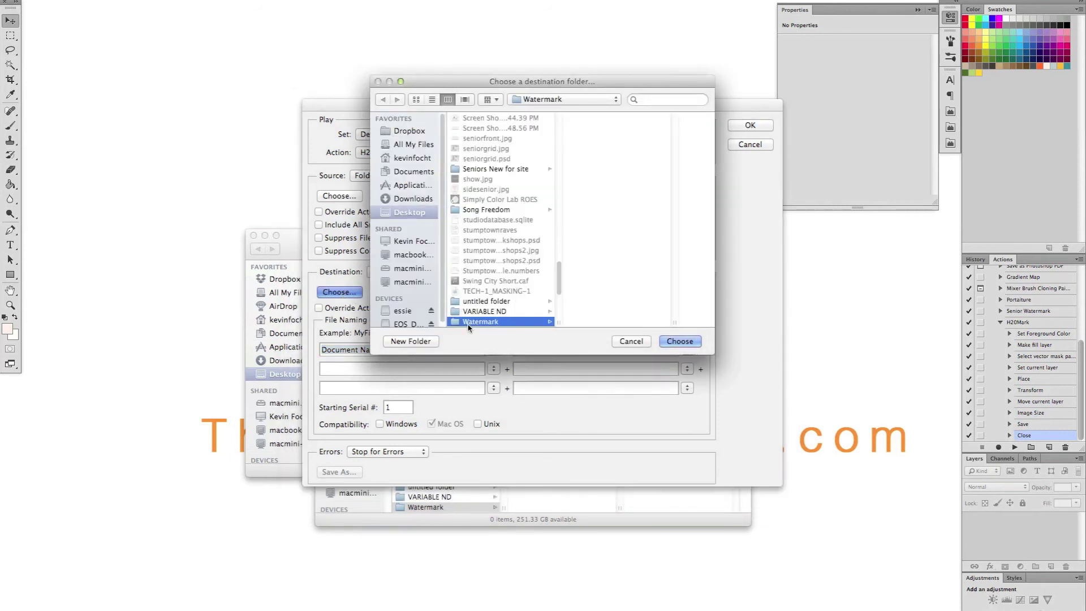
pyautogui.click(681, 341)
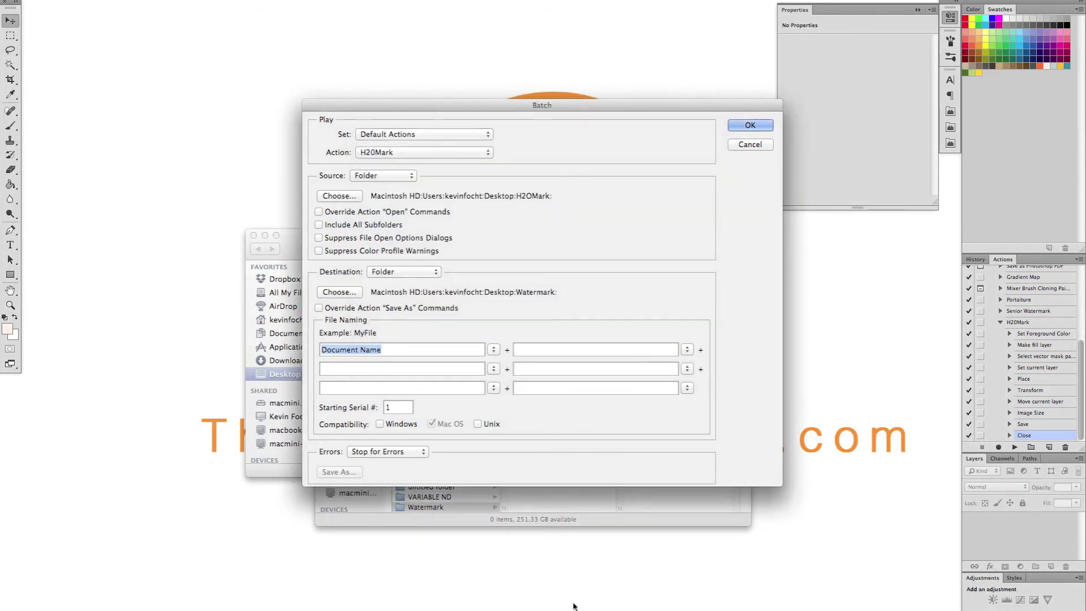
# Run the batch on every portrait, then bring the Watermark folder window forward and reposition it
pyautogui.click(750, 125)
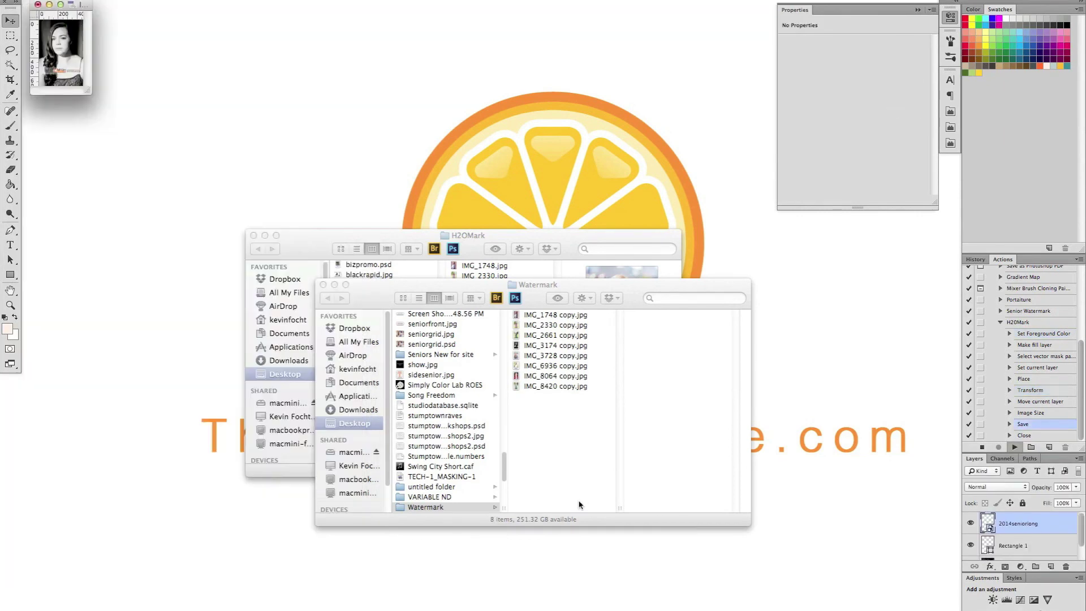
pyautogui.click(523, 290)
pyautogui.moveTo(530, 289); pyautogui.dragTo(465, 274)
# Quick Look the watermarked copies from IMG_1748 copy.jpg through IMG_9709 2 copy.jpg and IMG_2330 copy.jpg
pyautogui.click(531, 301)
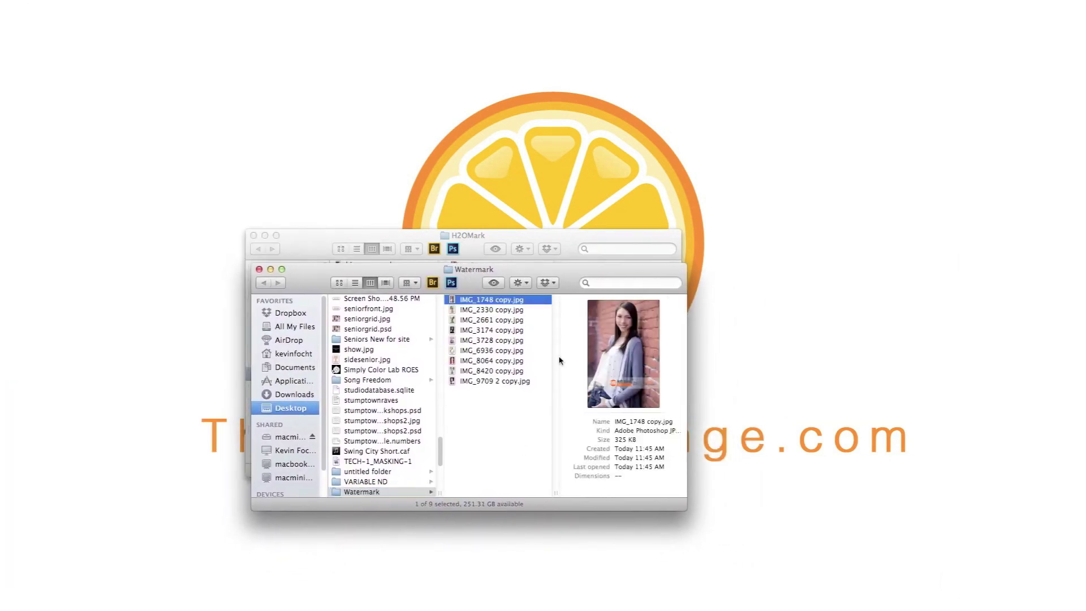
pyautogui.press('space')
pyautogui.press('Down')
pyautogui.press('Down')
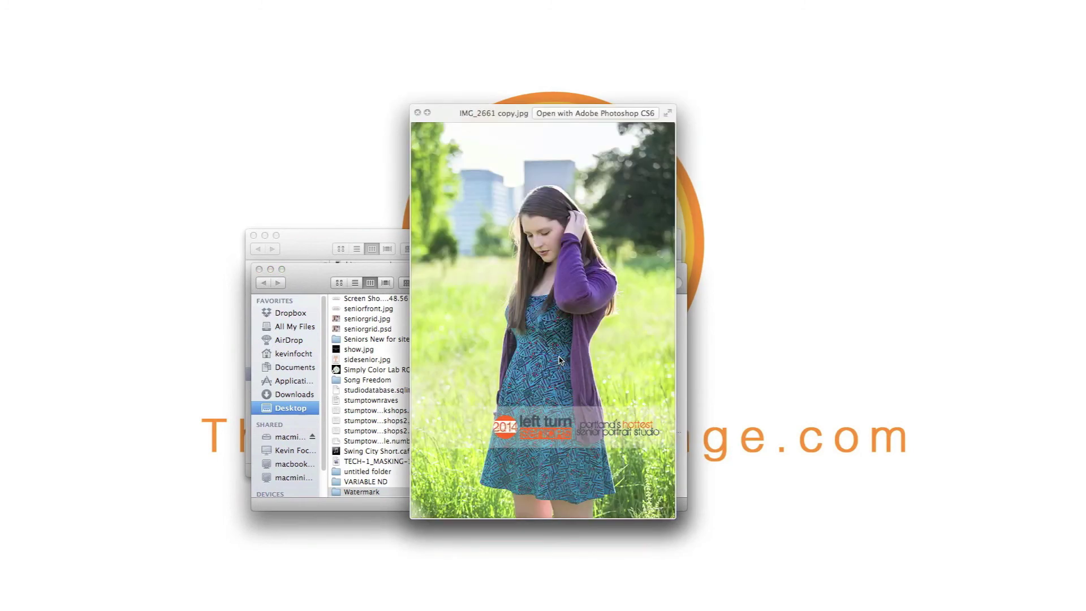
pyautogui.press('Down')
pyautogui.press('Down')
pyautogui.press('Down')
pyautogui.press('Down')
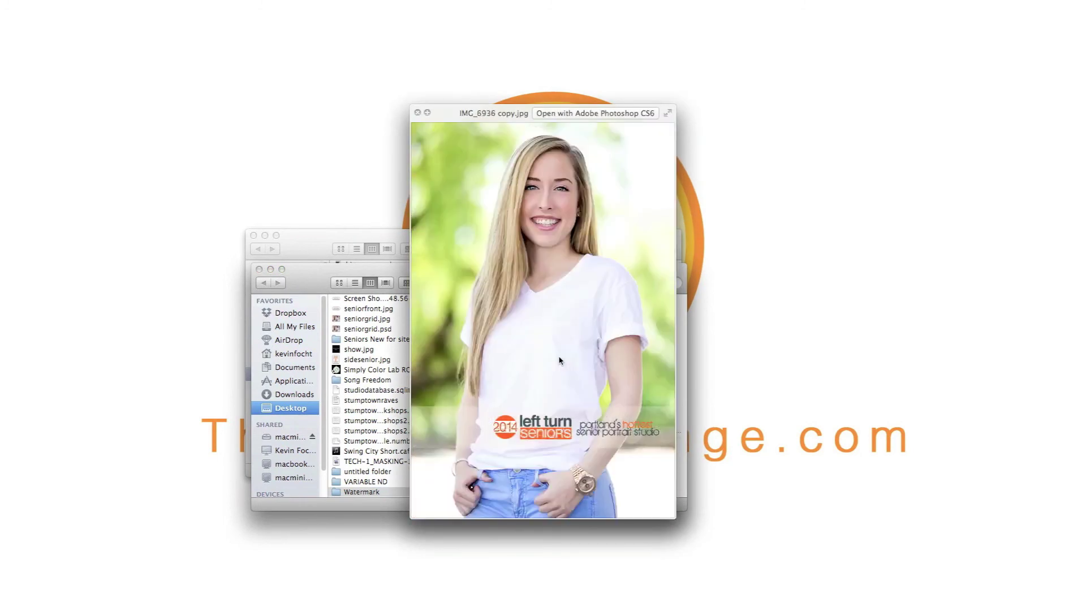
pyautogui.press('Down')
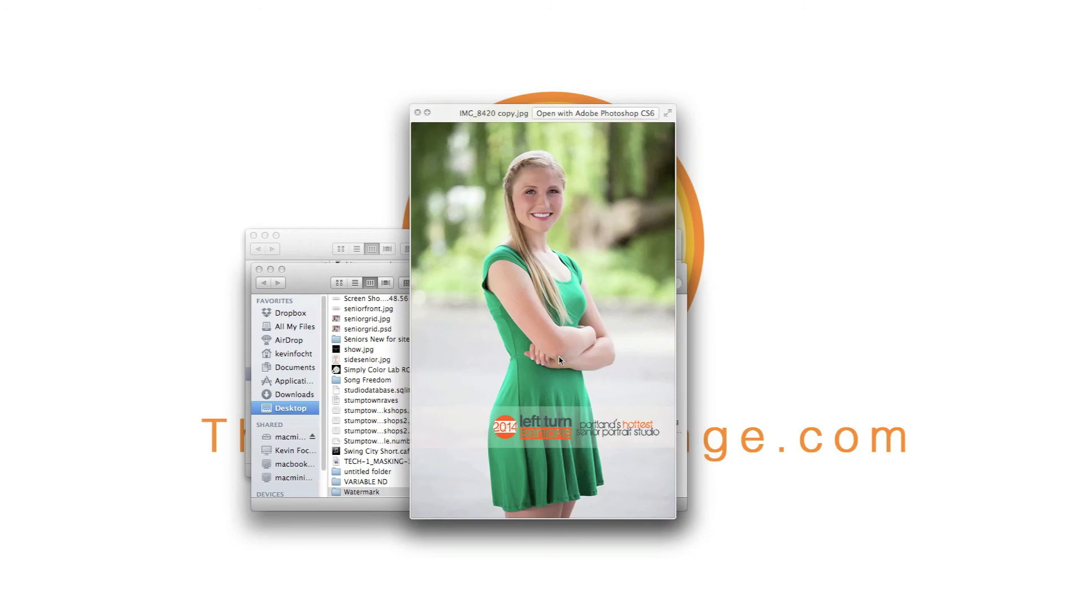
pyautogui.press('Down')
pyautogui.press('Down')
pyautogui.press('Down')
pyautogui.press('Down')
pyautogui.press('Down')
pyautogui.press('Down')
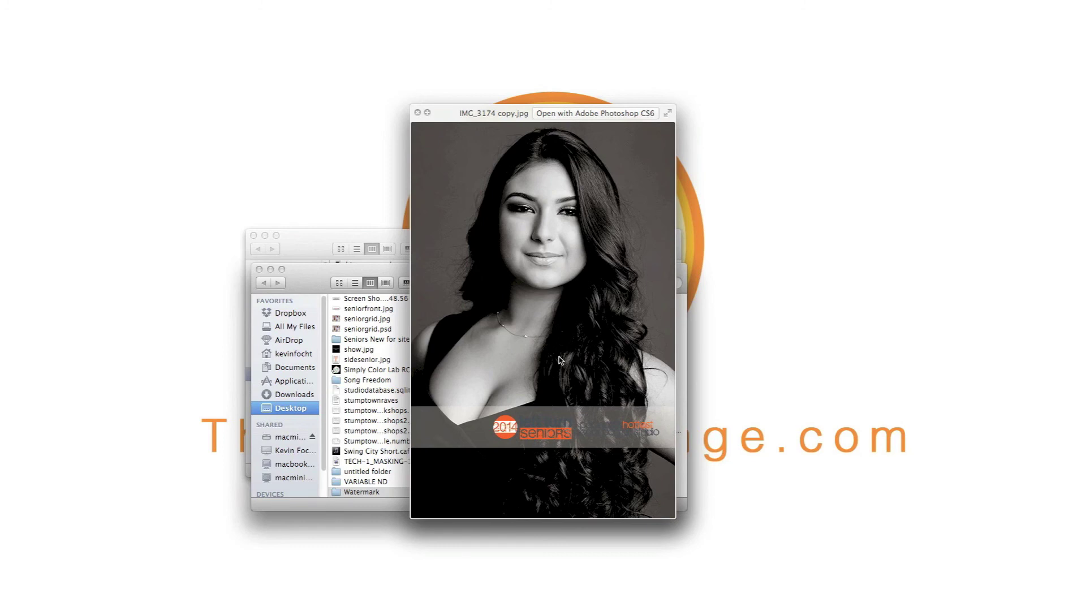
pyautogui.press('Down')
pyautogui.press('Down')
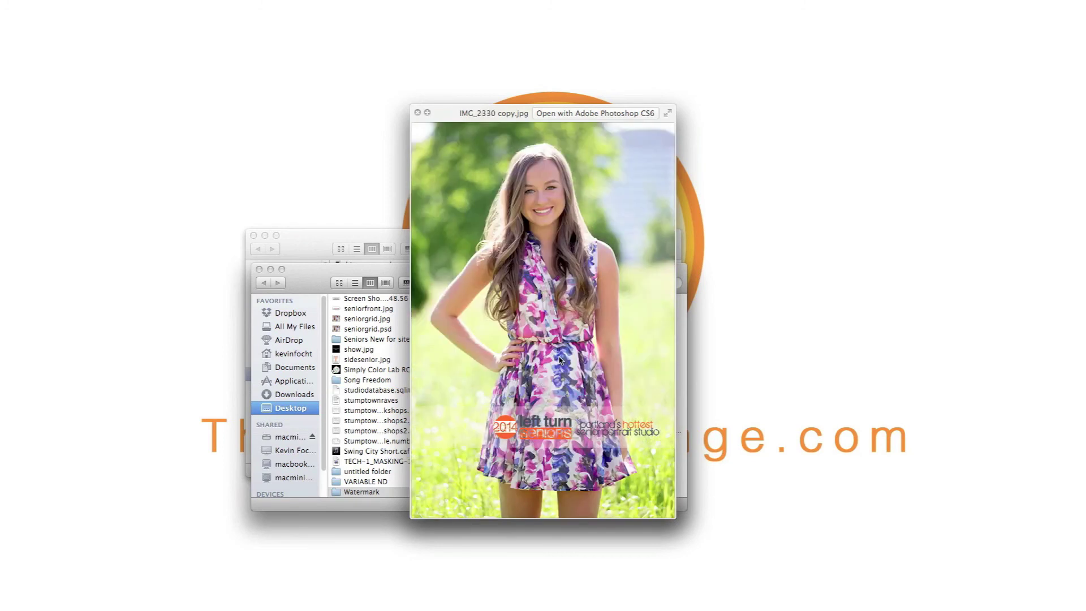
pyautogui.press('Down')
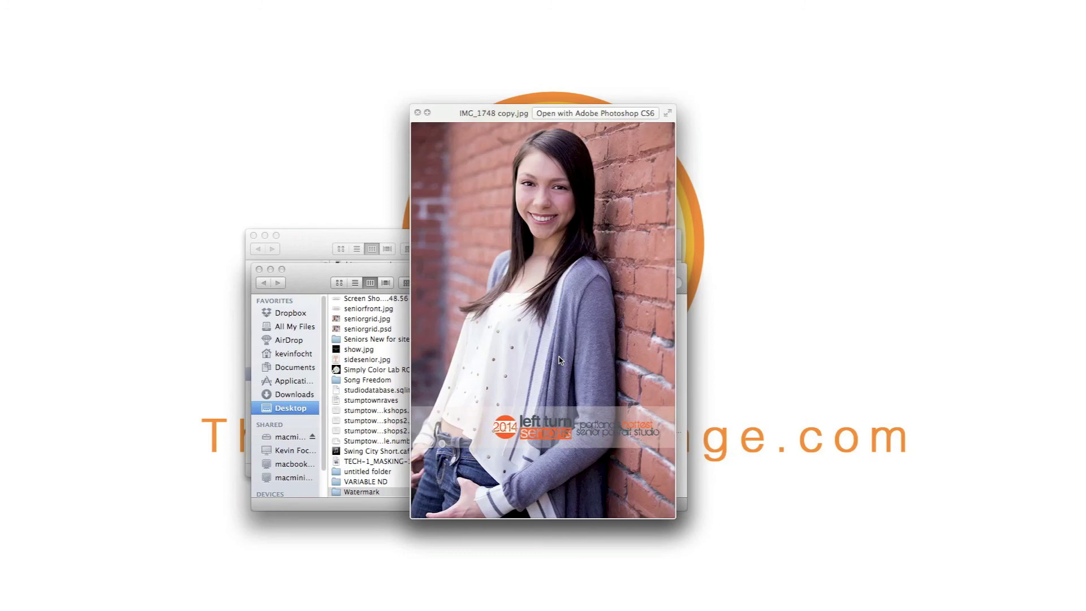